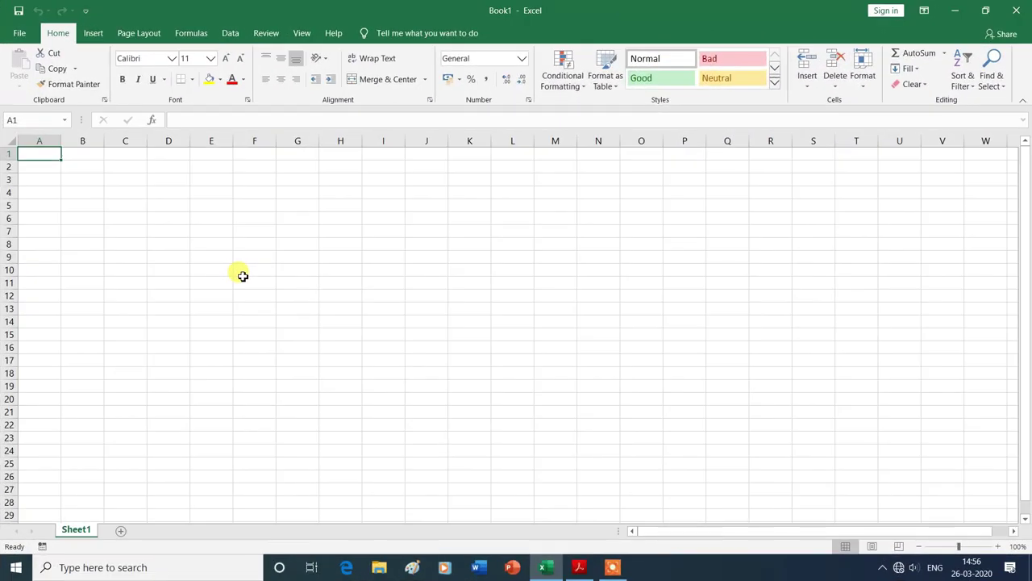
# Step: Open the Student Record - 4 workbook from the Recent list, replacing Book1
pyautogui.click(23, 34)
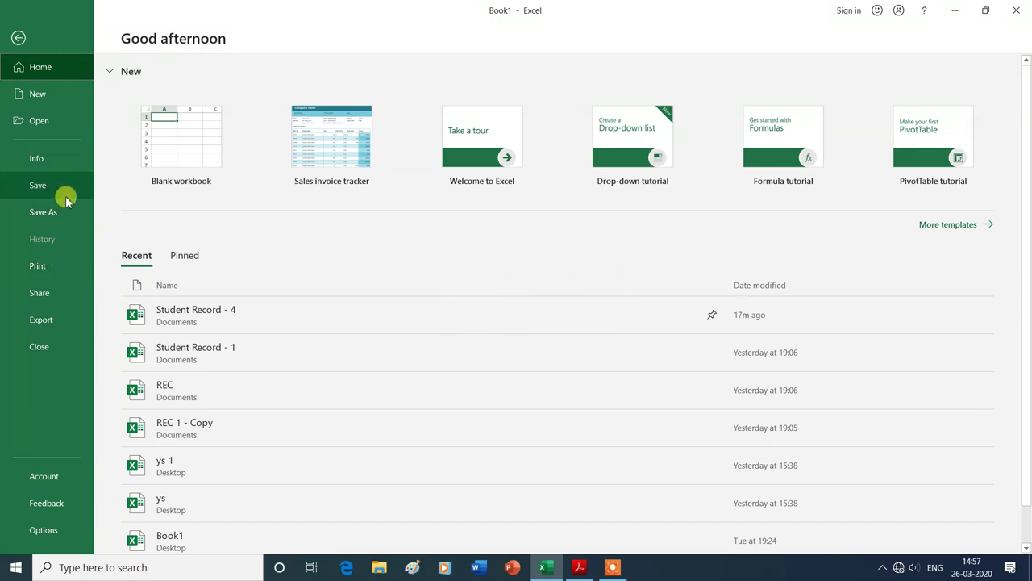
pyautogui.click(208, 311)
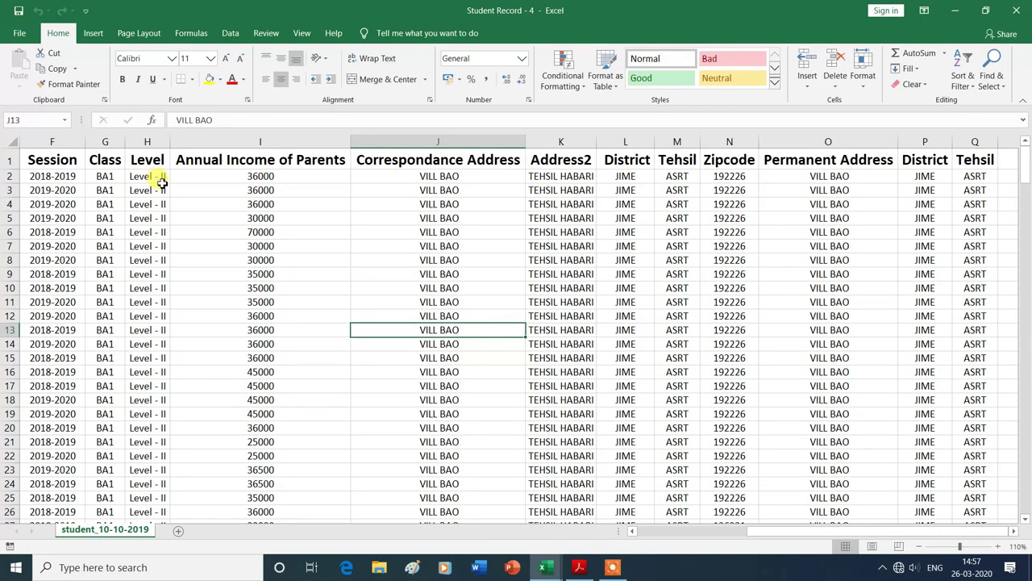
pyautogui.click(19, 35)
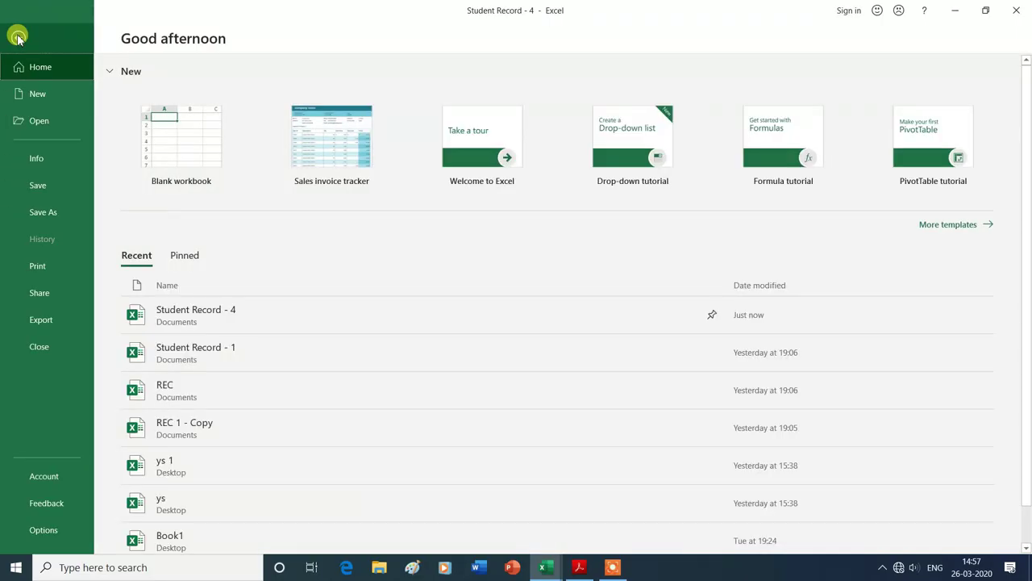
# Step: Show the print preview and raise the number of copies to 3
pyautogui.click(38, 269)
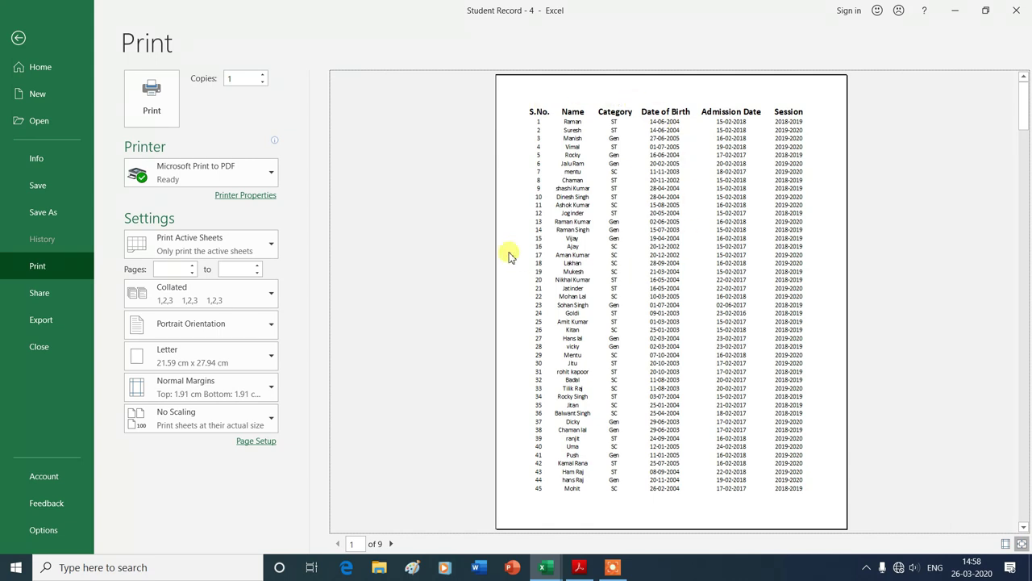
pyautogui.click(263, 75)
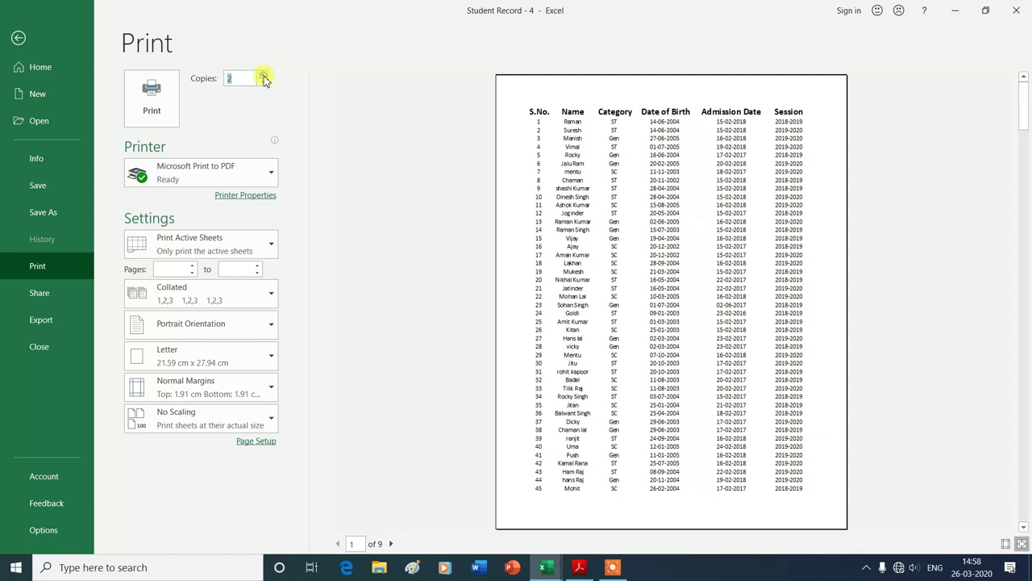
pyautogui.click(264, 76)
pyautogui.click(263, 76)
# Step: Keep Microsoft Print to PDF as the printer and bring up its document properties
pyautogui.click(270, 169)
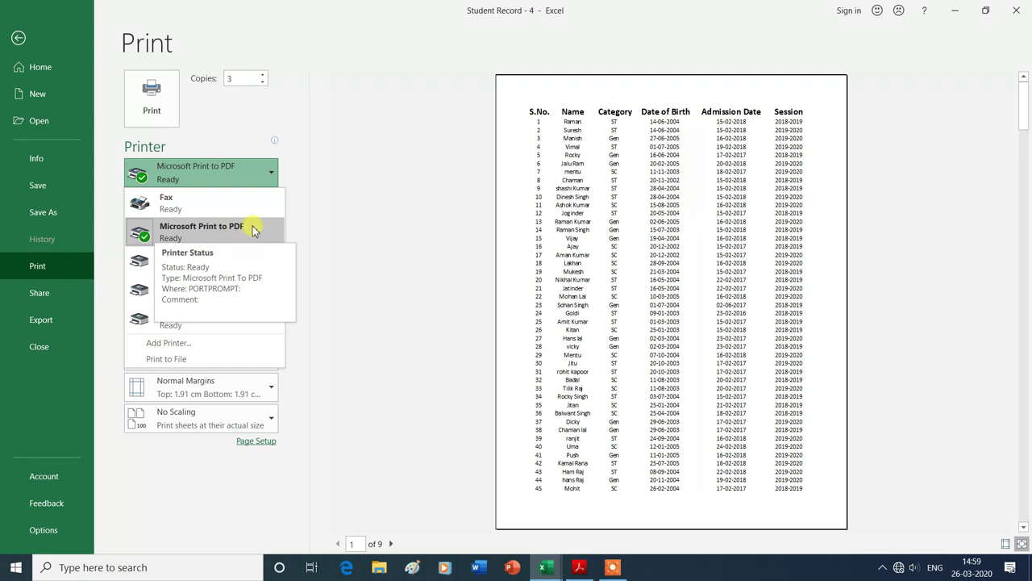
pyautogui.click(325, 227)
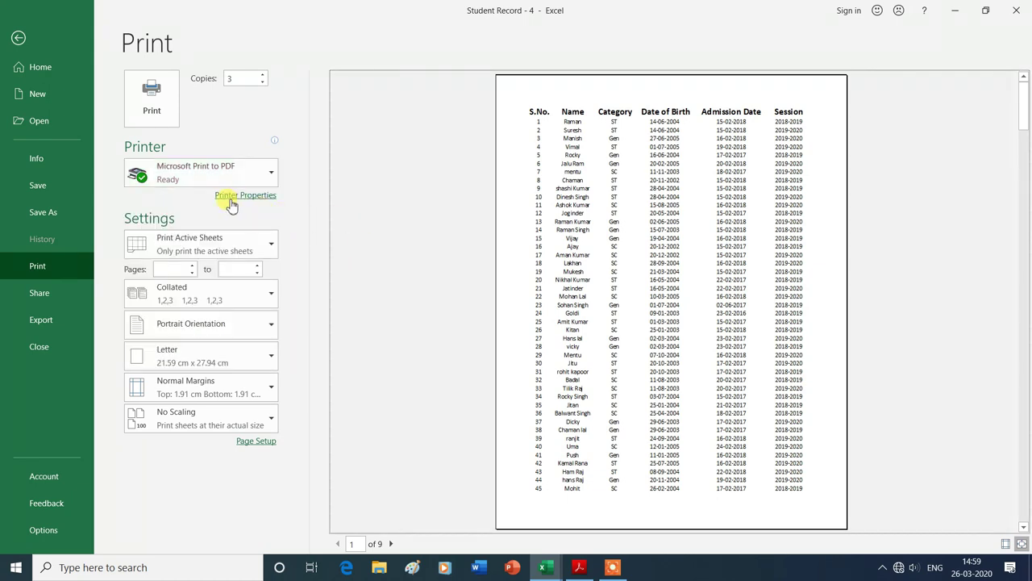
pyautogui.click(259, 198)
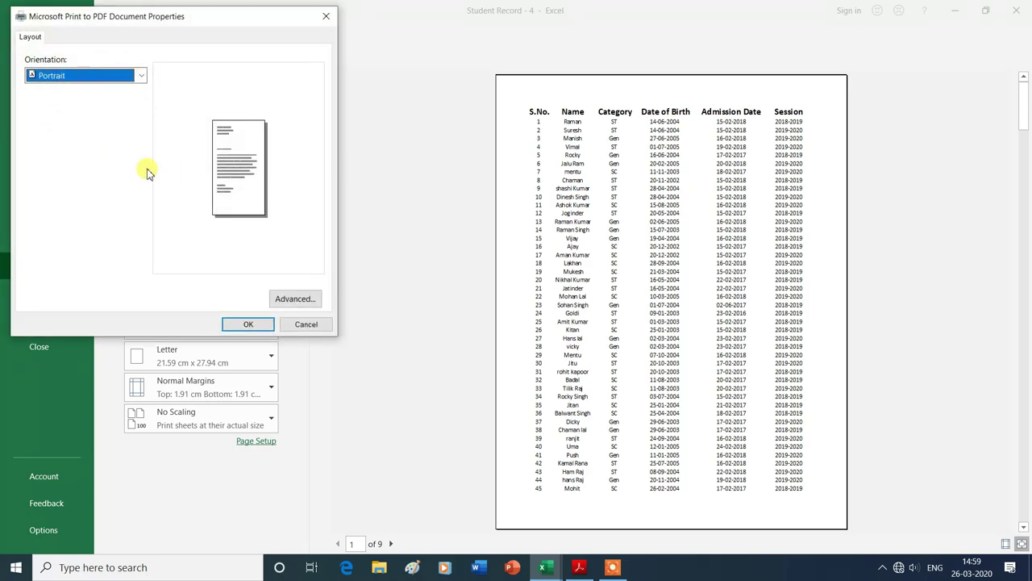
# Step: Try Landscape for the PDF printer, then settle on Portrait and confirm the properties
pyautogui.click(141, 77)
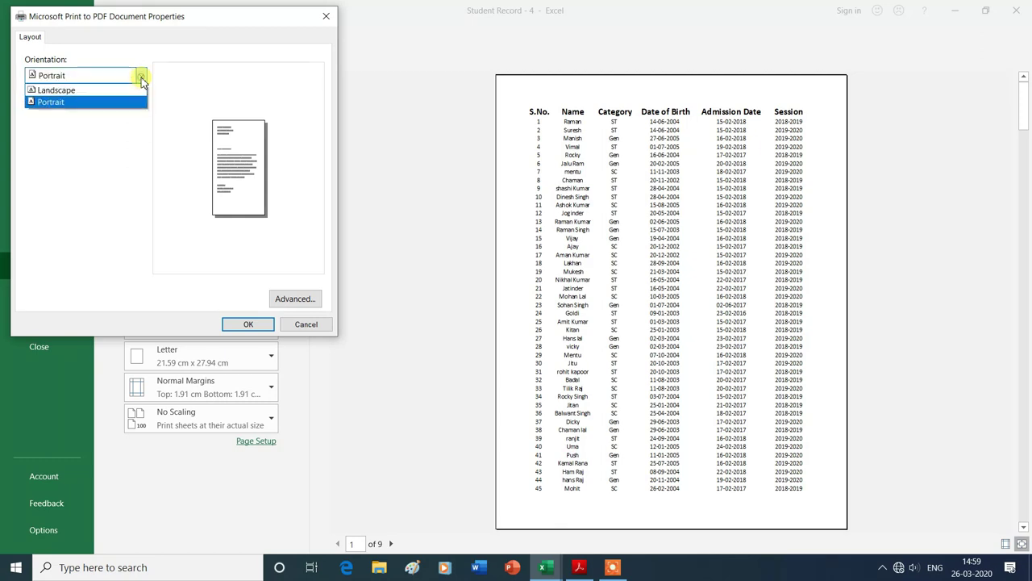
pyautogui.click(69, 91)
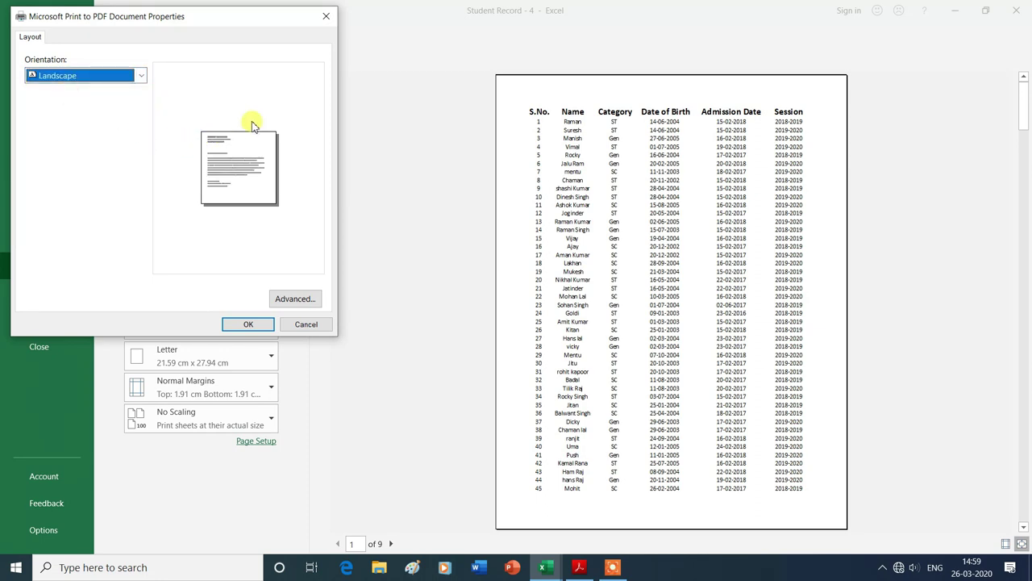
pyautogui.click(140, 75)
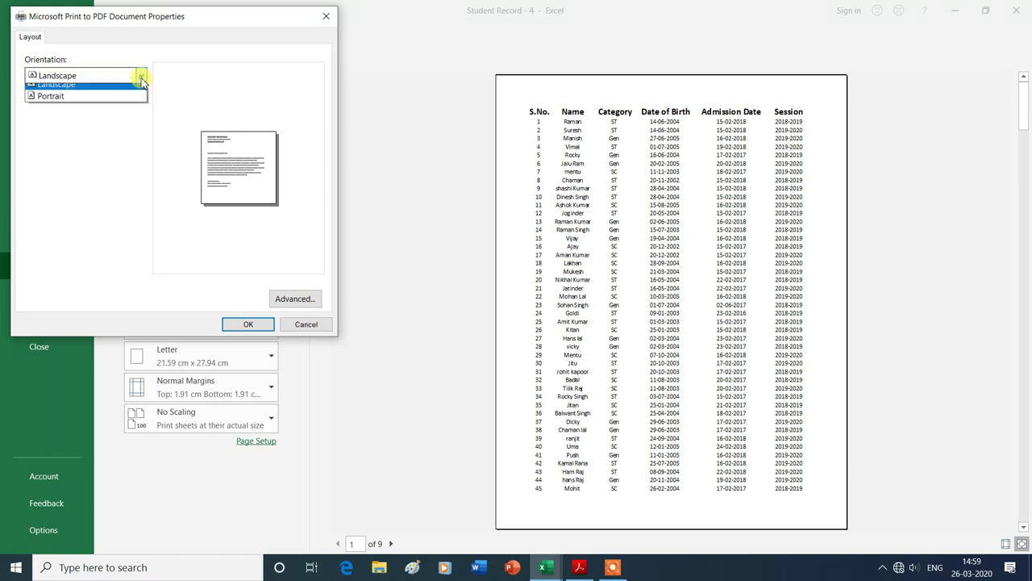
pyautogui.click(103, 102)
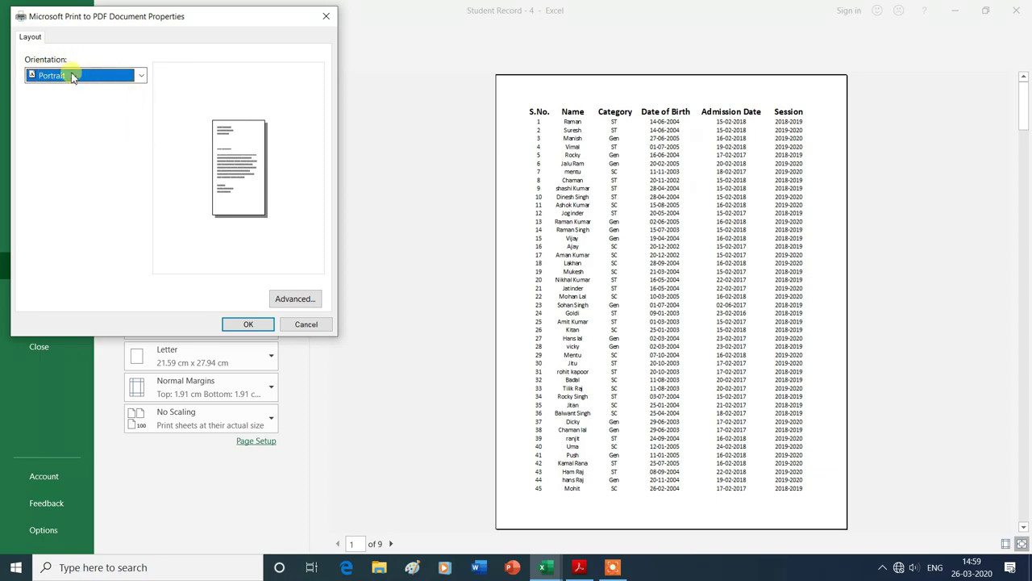
pyautogui.click(250, 324)
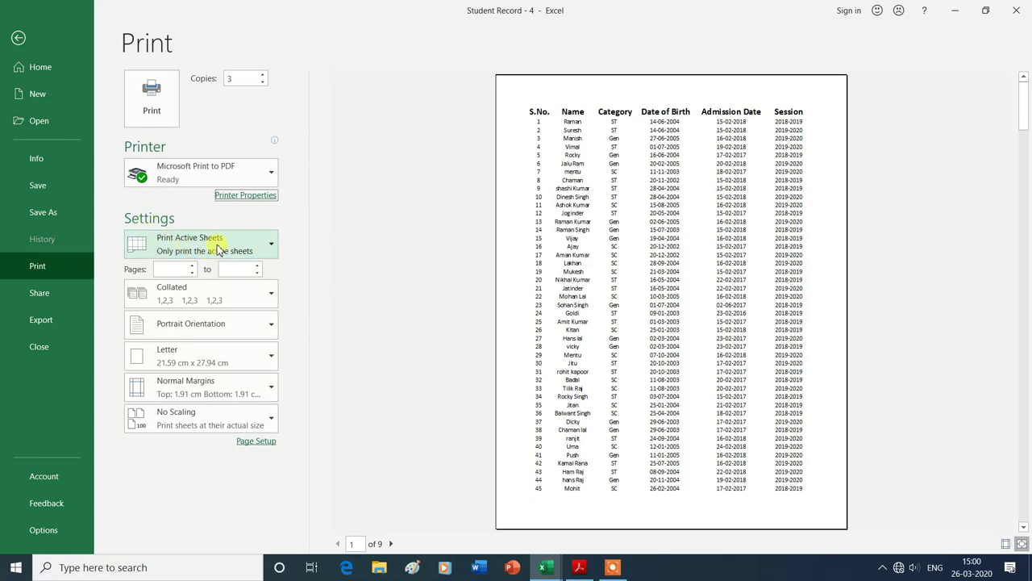
pyautogui.click(271, 242)
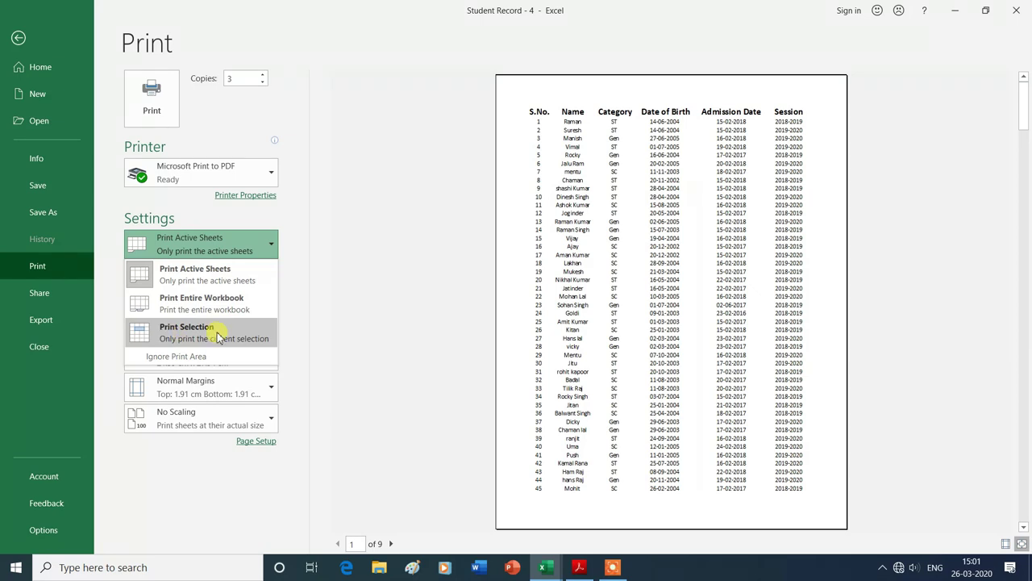
# Step: Go back from the Print page to the student_10-10-2019 worksheet
pyautogui.click(18, 38)
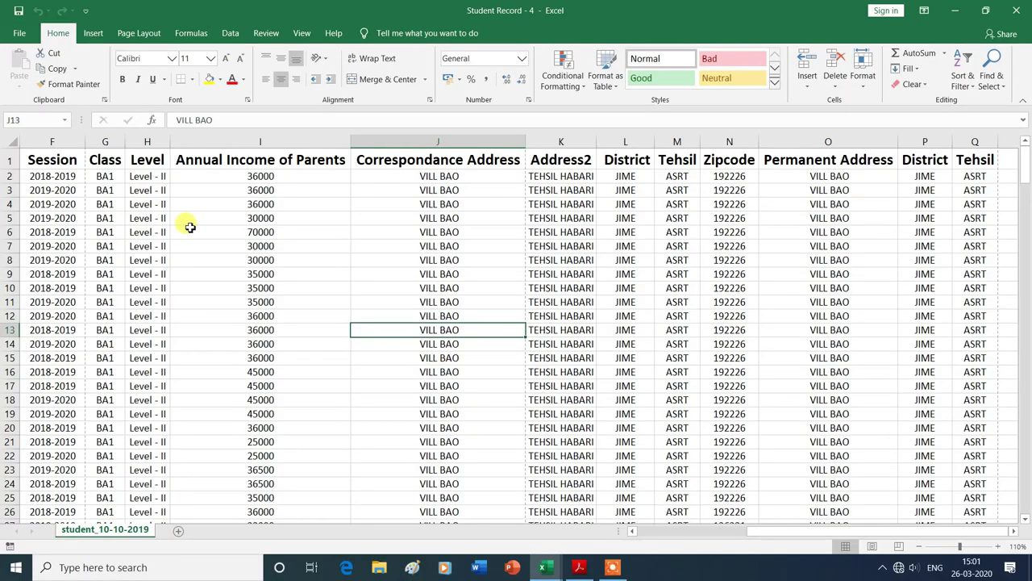
# Step: Select F1:H6, then set printing to the entire workbook, pages 1 to 5
pyautogui.moveTo(39, 159); pyautogui.dragTo(146, 231)
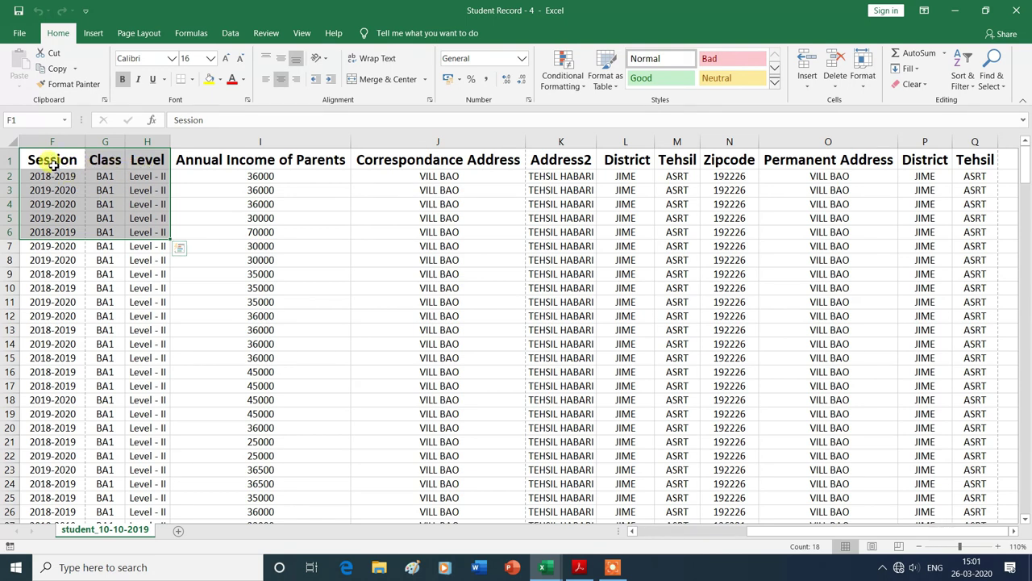
pyautogui.click(14, 36)
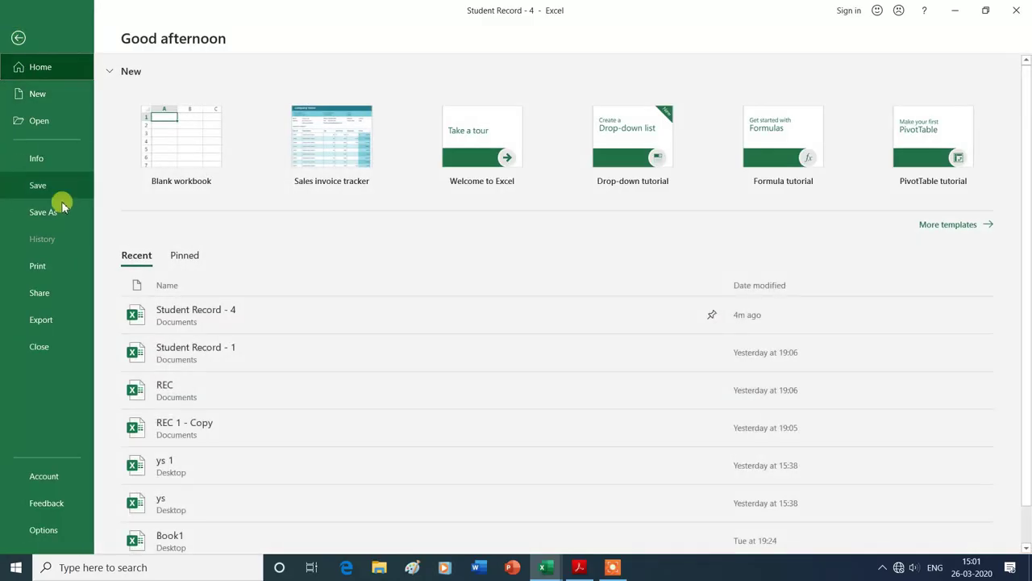
pyautogui.click(41, 268)
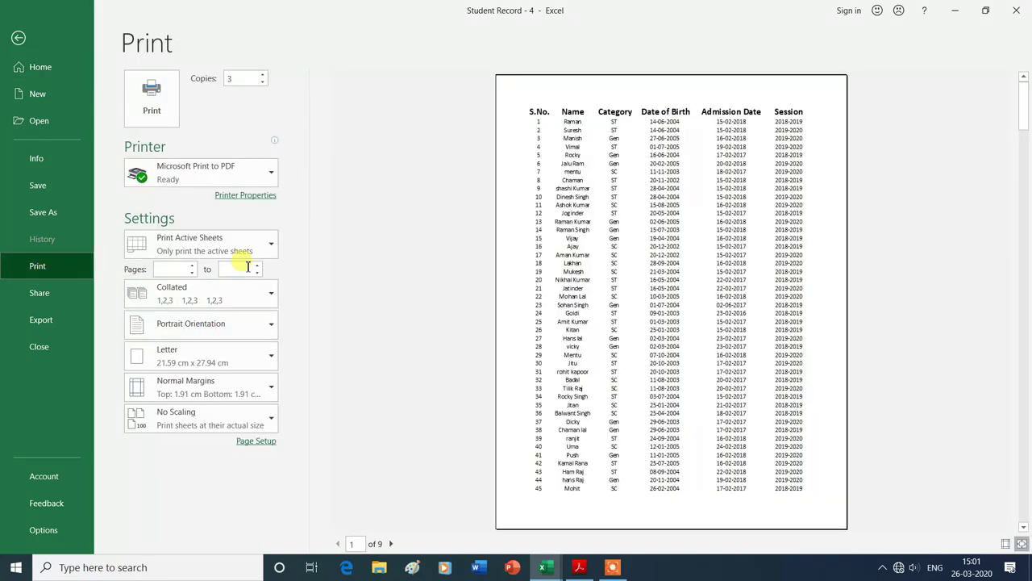
pyautogui.click(272, 251)
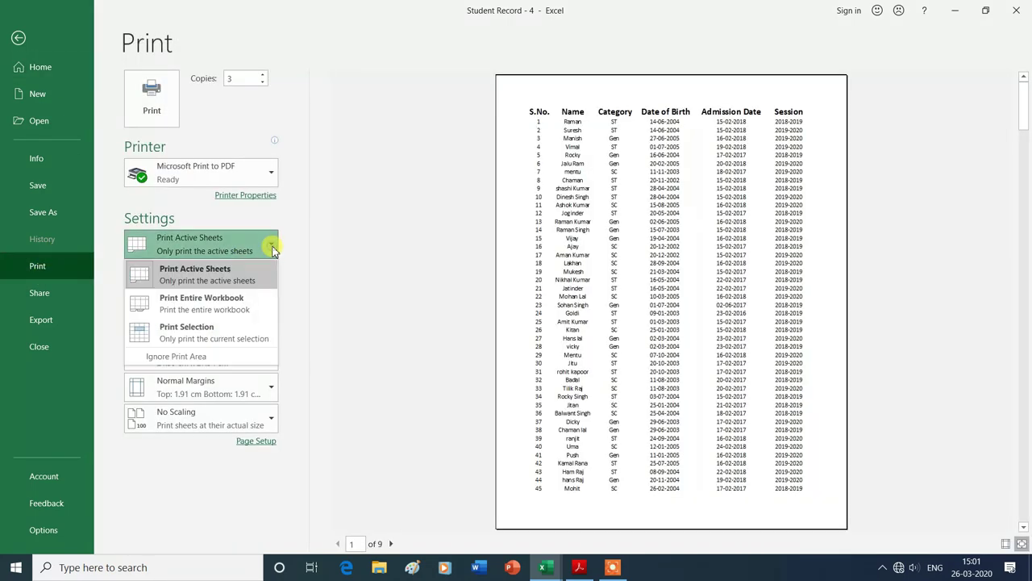
pyautogui.click(207, 331)
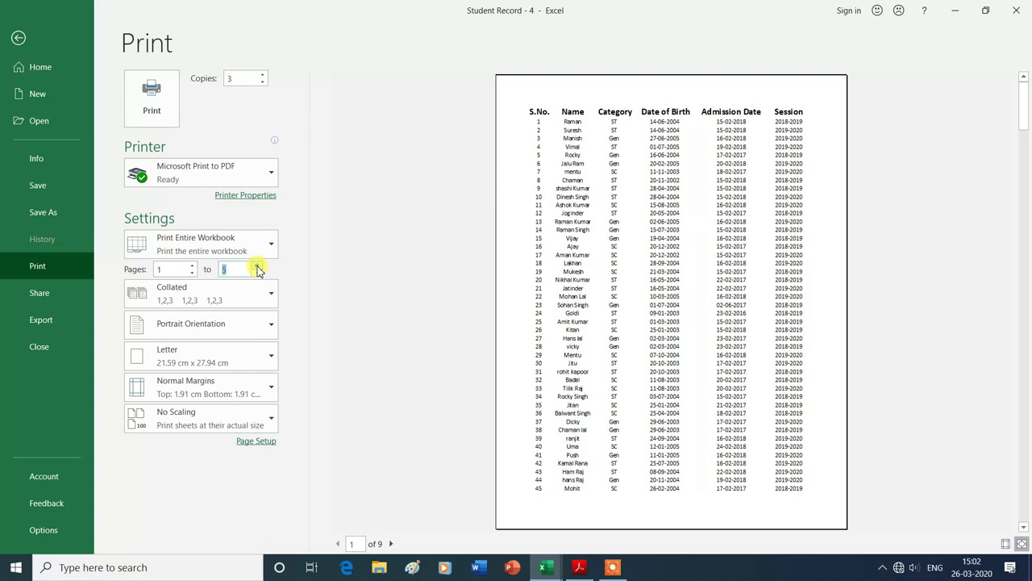
pyautogui.click(225, 269)
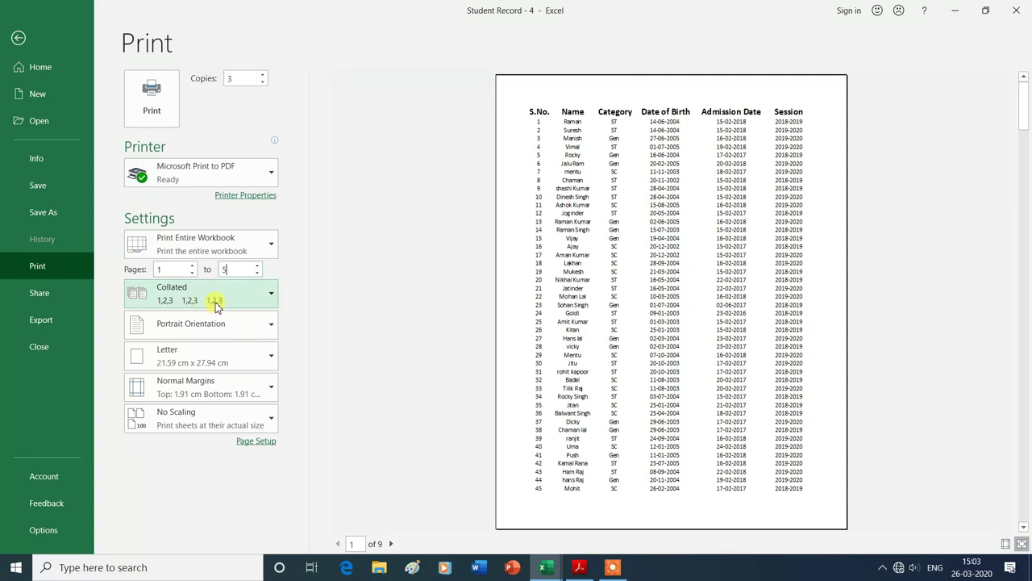
pyautogui.click(273, 295)
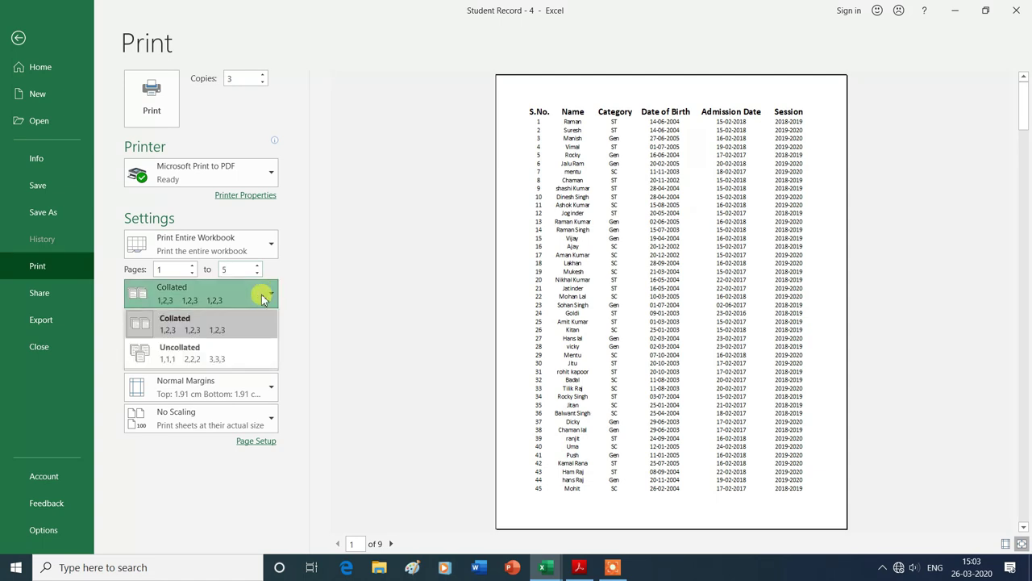
# Step: Try uncollated copies, then switch the printout back to collated
pyautogui.click(192, 356)
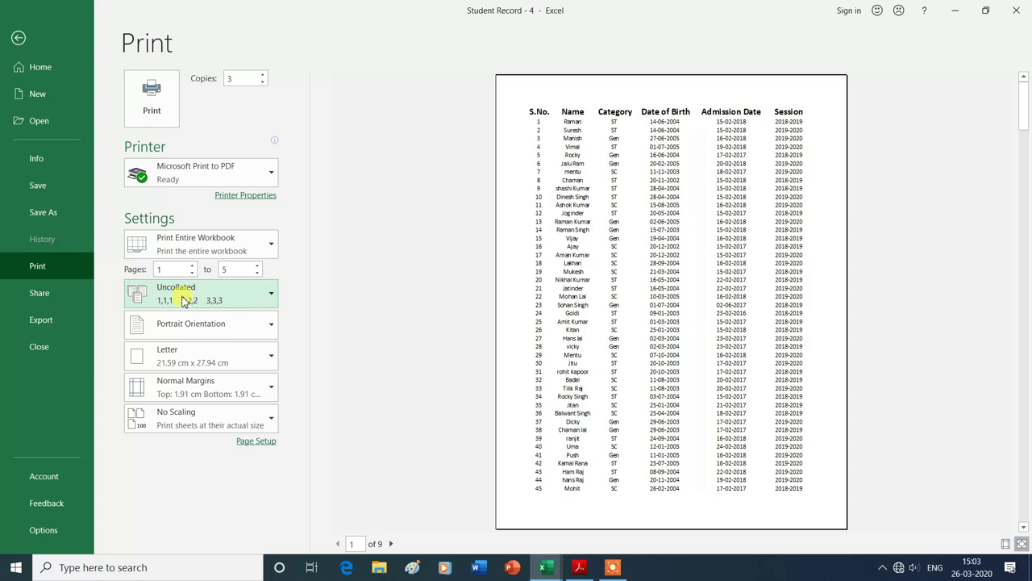
pyautogui.click(214, 307)
pyautogui.click(205, 339)
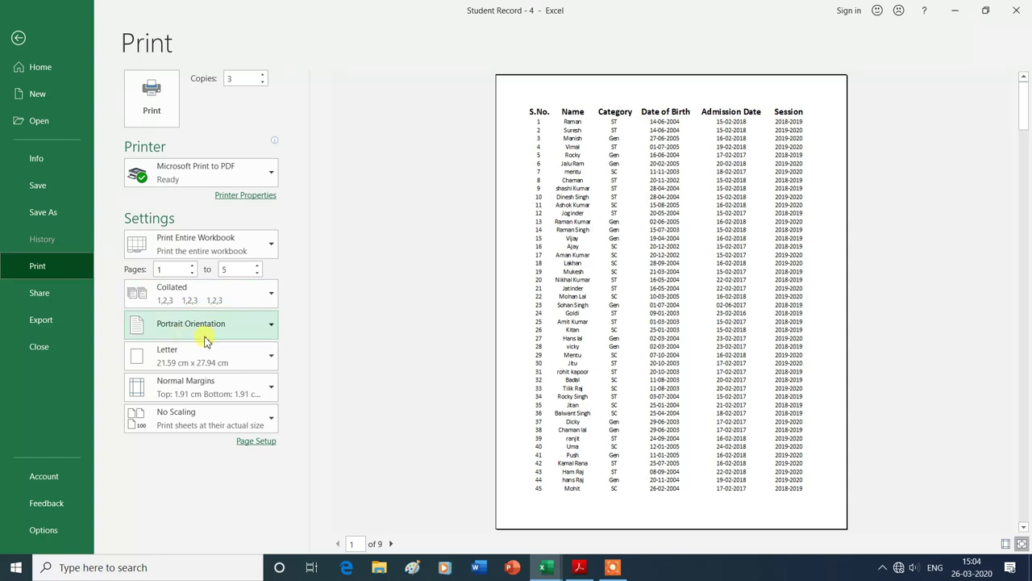
# Step: Try landscape orientation (15 pages), then return the printout to portrait
pyautogui.click(272, 325)
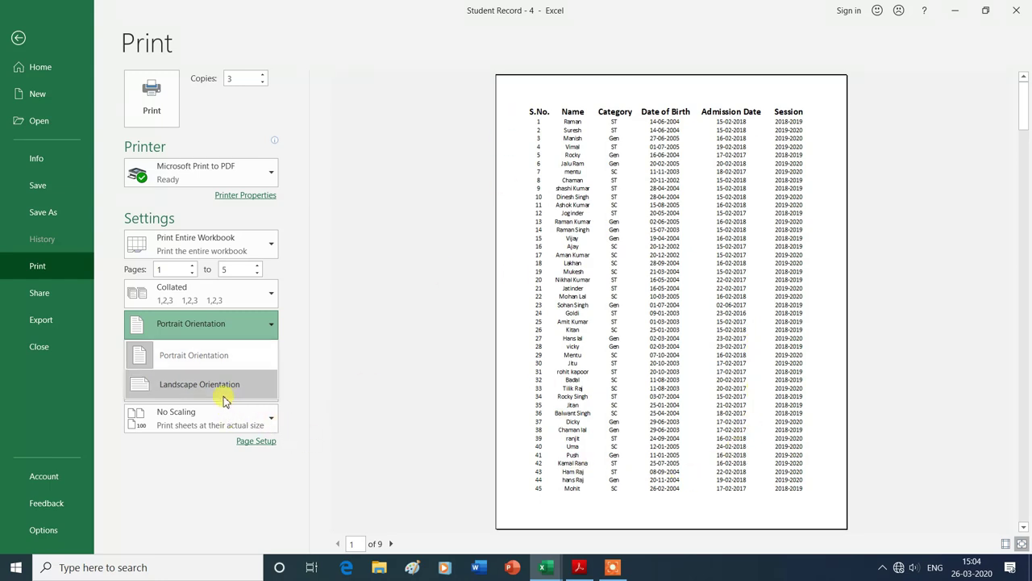
pyautogui.click(184, 387)
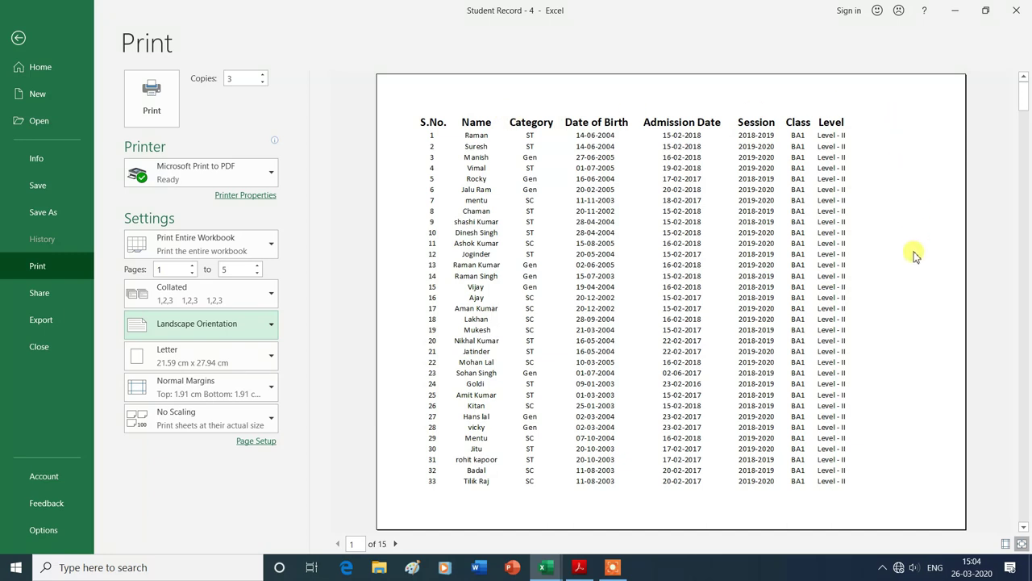
pyautogui.click(271, 327)
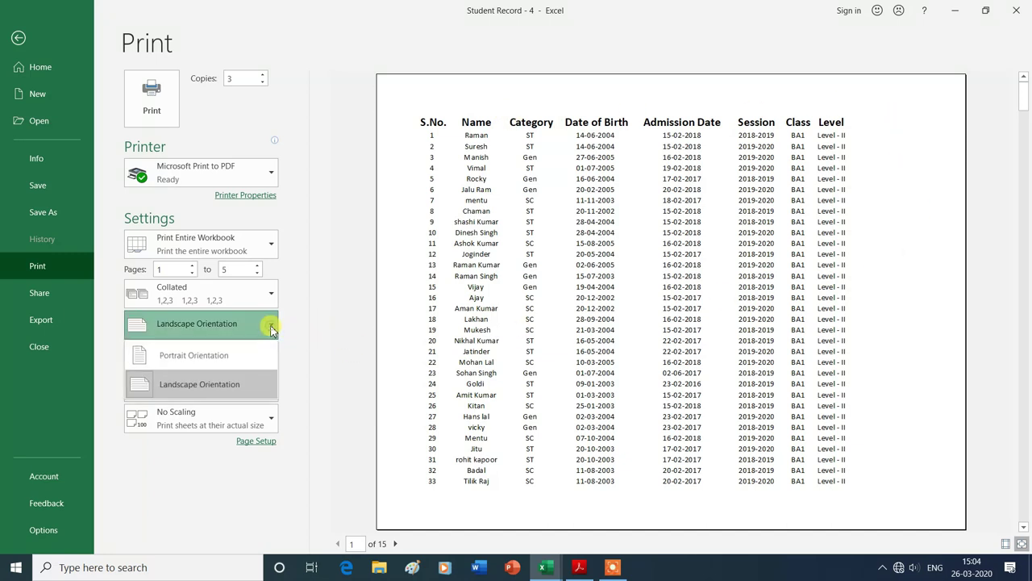
pyautogui.click(208, 357)
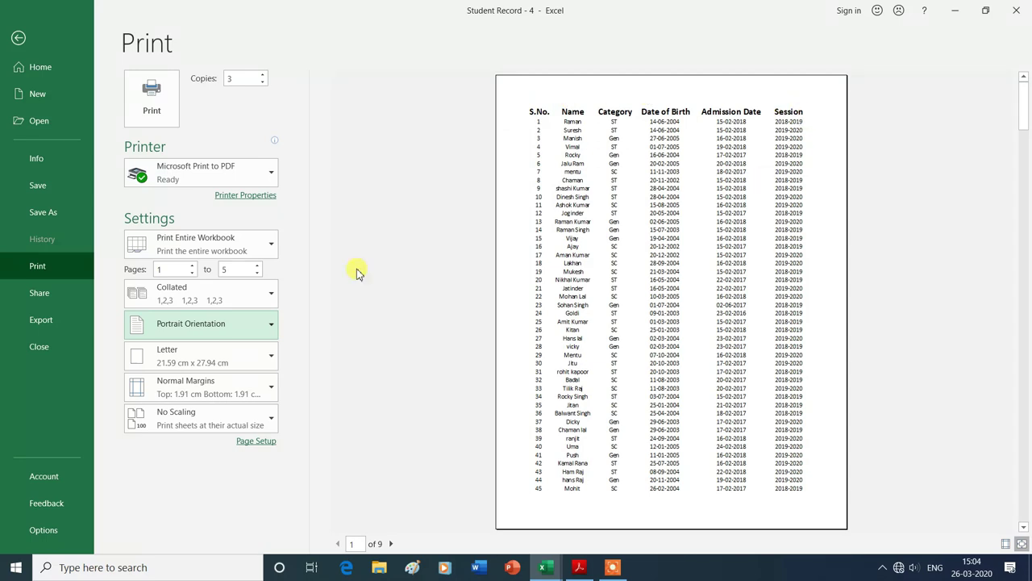
pyautogui.click(272, 360)
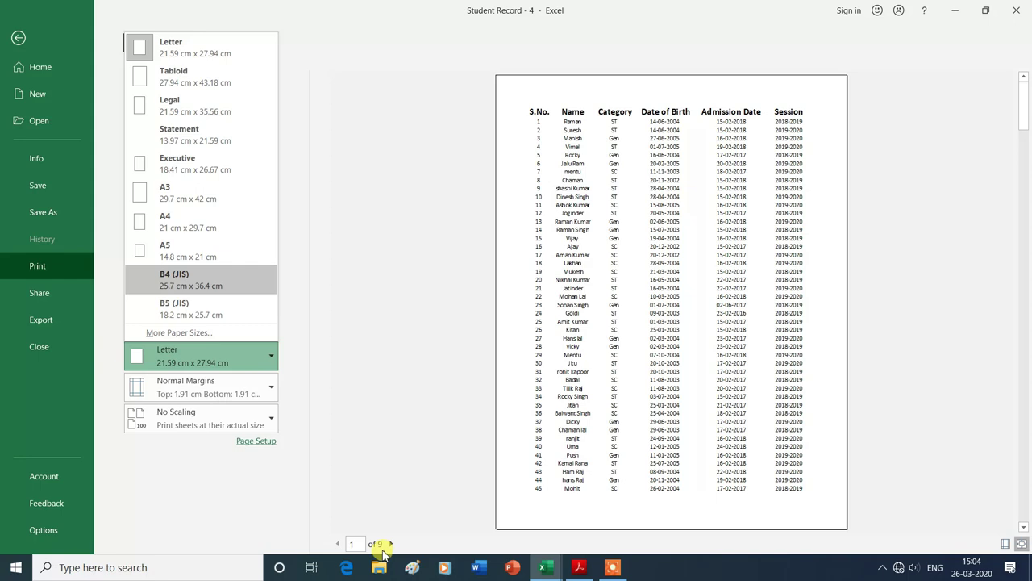
pyautogui.click(202, 105)
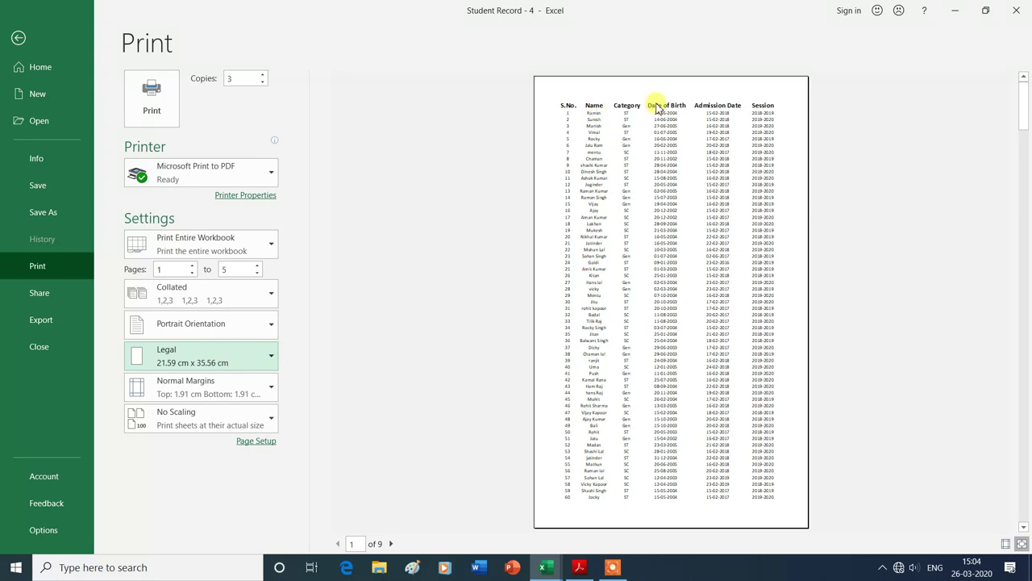
pyautogui.click(271, 356)
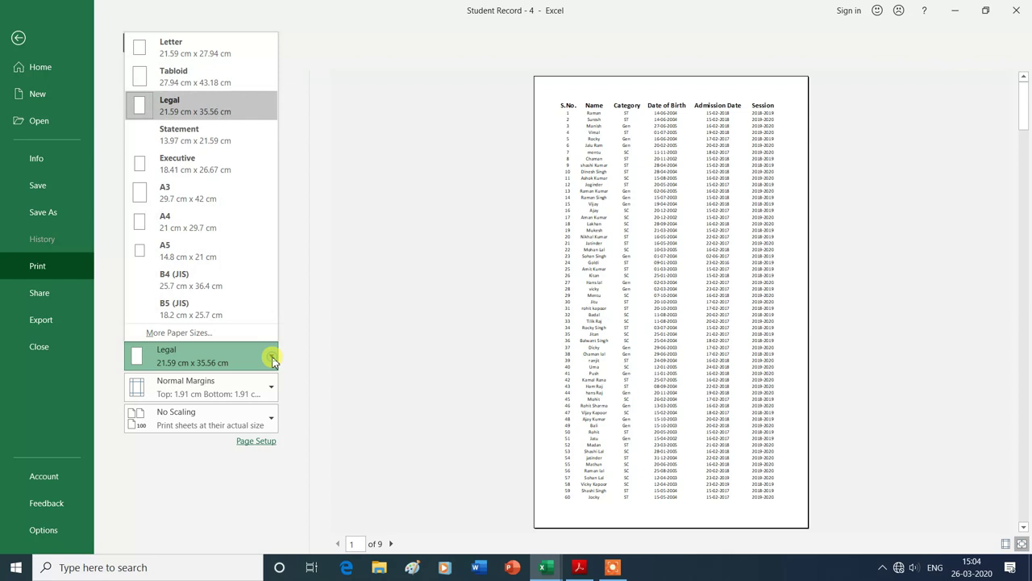
pyautogui.click(188, 226)
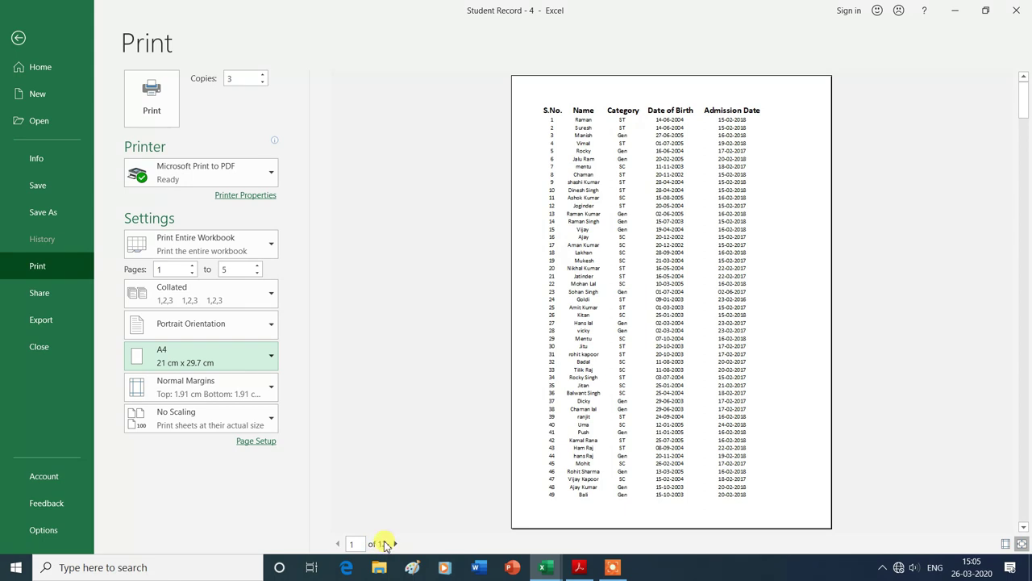
pyautogui.click(272, 359)
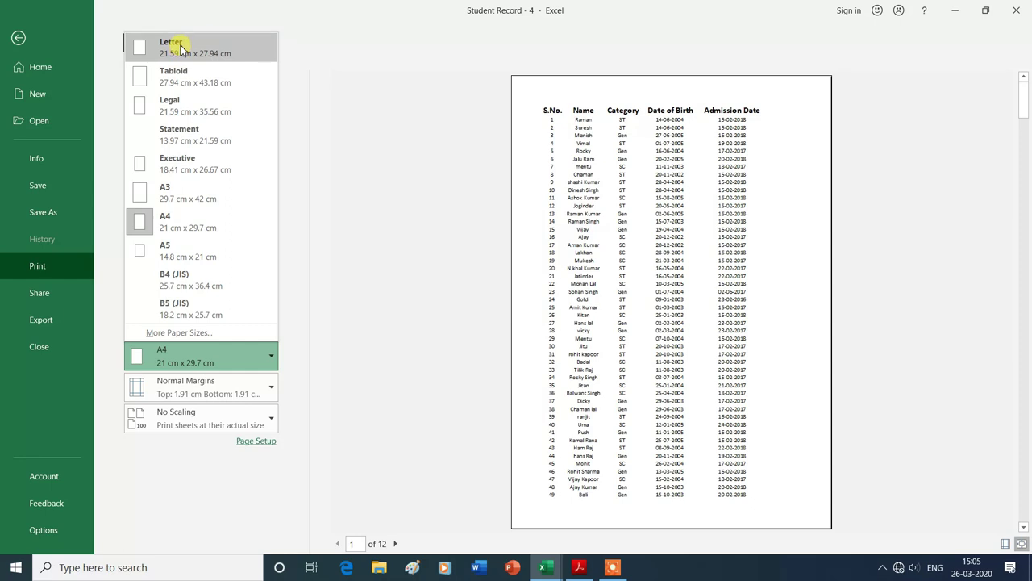
pyautogui.click(181, 50)
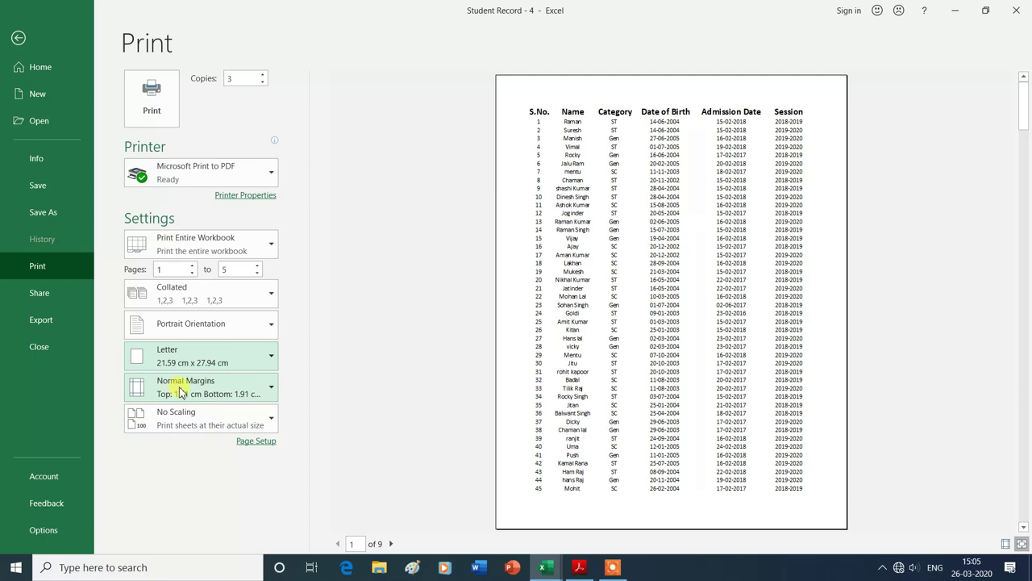
# Step: Try Wide margins, then apply Narrow margins (1.91 cm top and bottom)
pyautogui.click(272, 389)
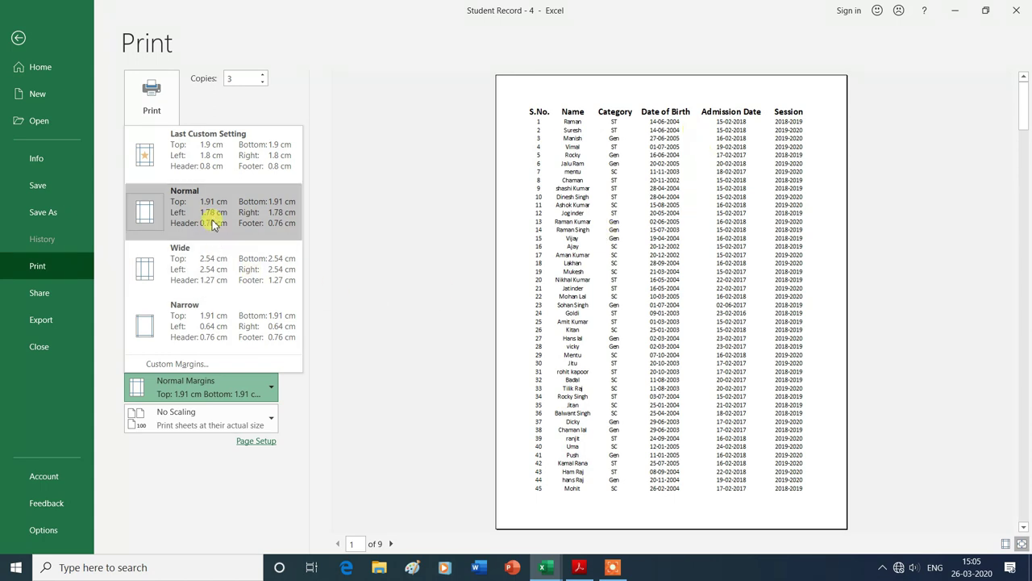
pyautogui.click(194, 269)
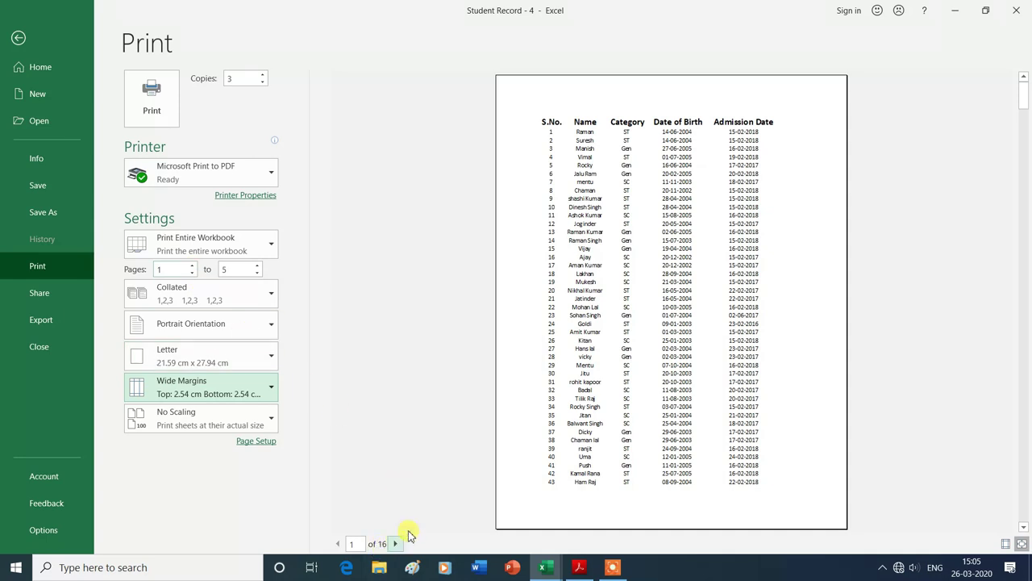
pyautogui.click(271, 392)
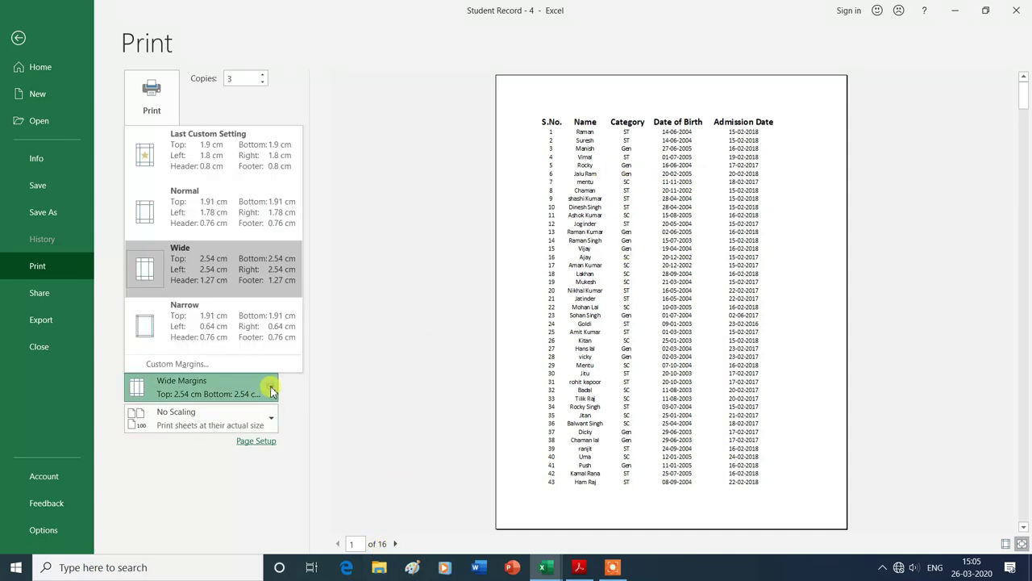
pyautogui.click(208, 325)
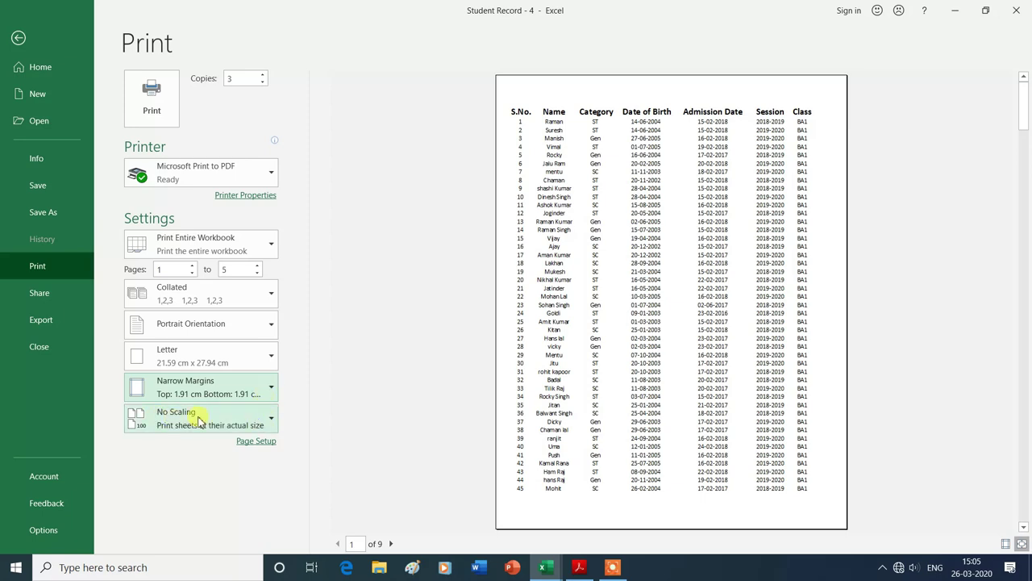
pyautogui.click(271, 424)
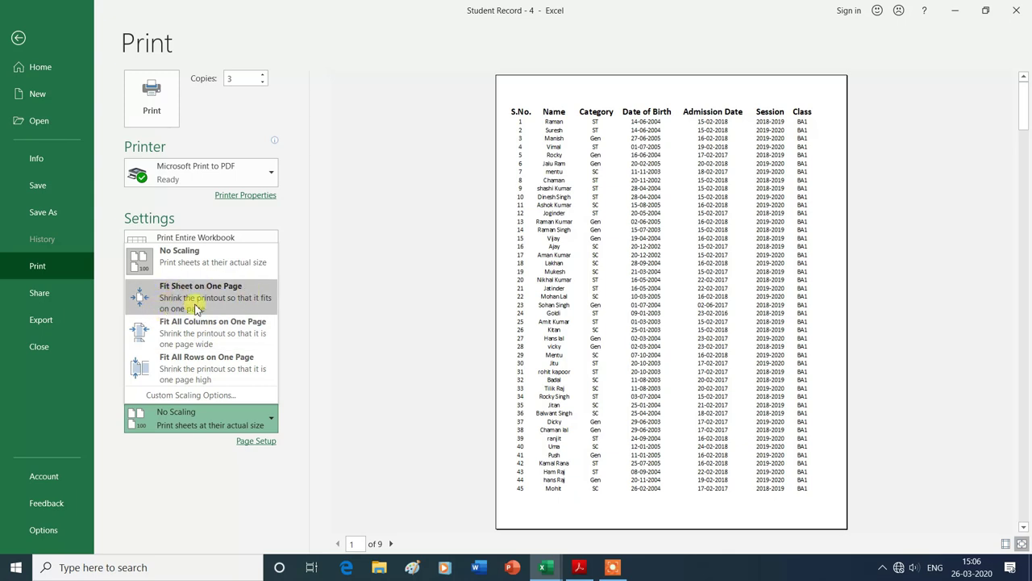
pyautogui.click(218, 289)
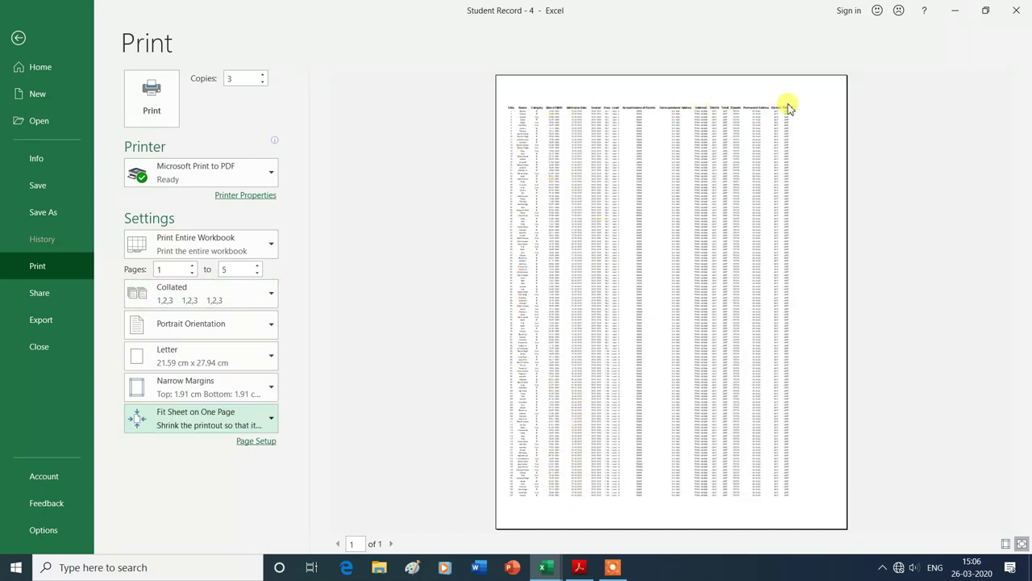
pyautogui.click(271, 422)
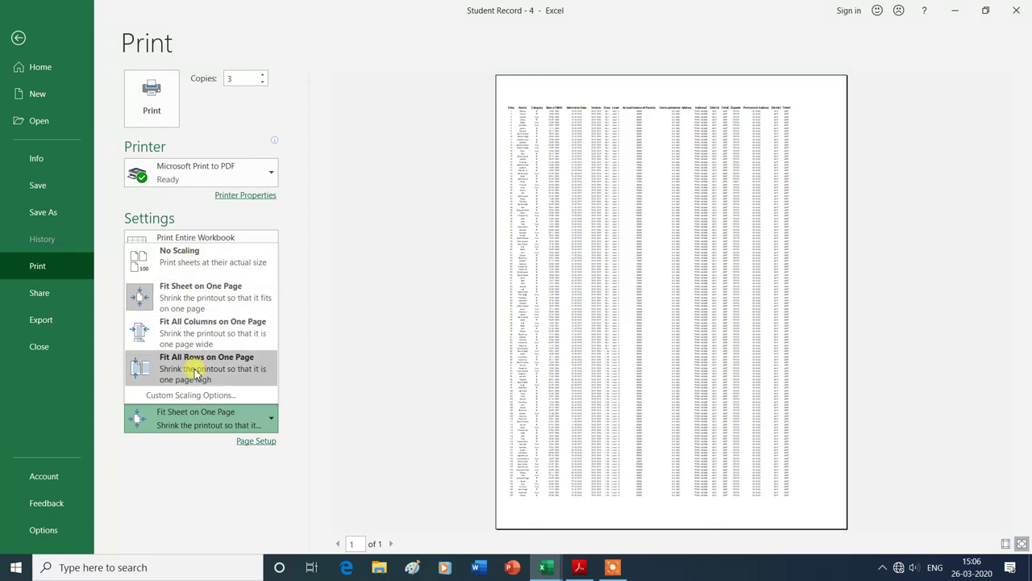
pyautogui.click(180, 264)
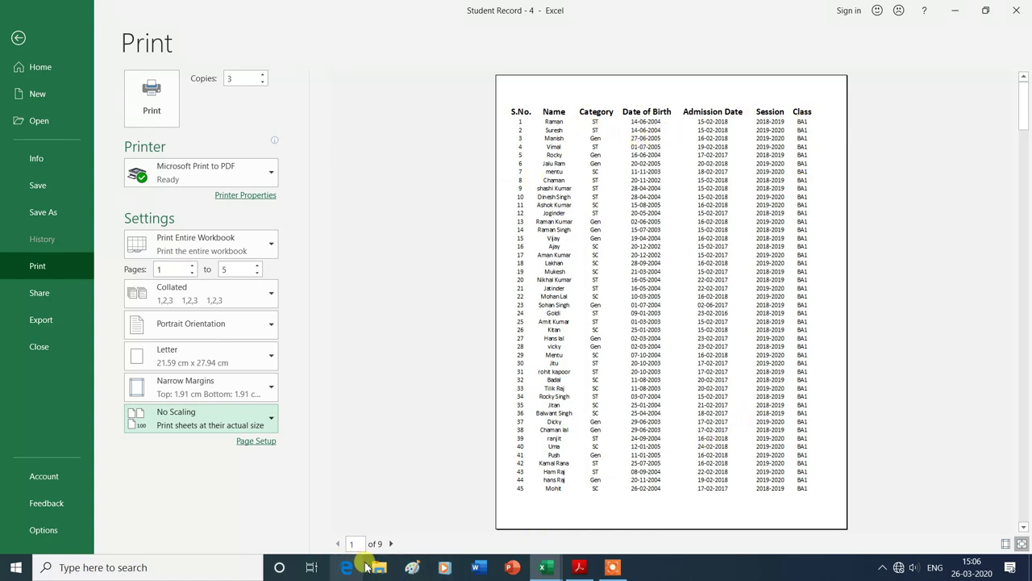
pyautogui.click(56, 295)
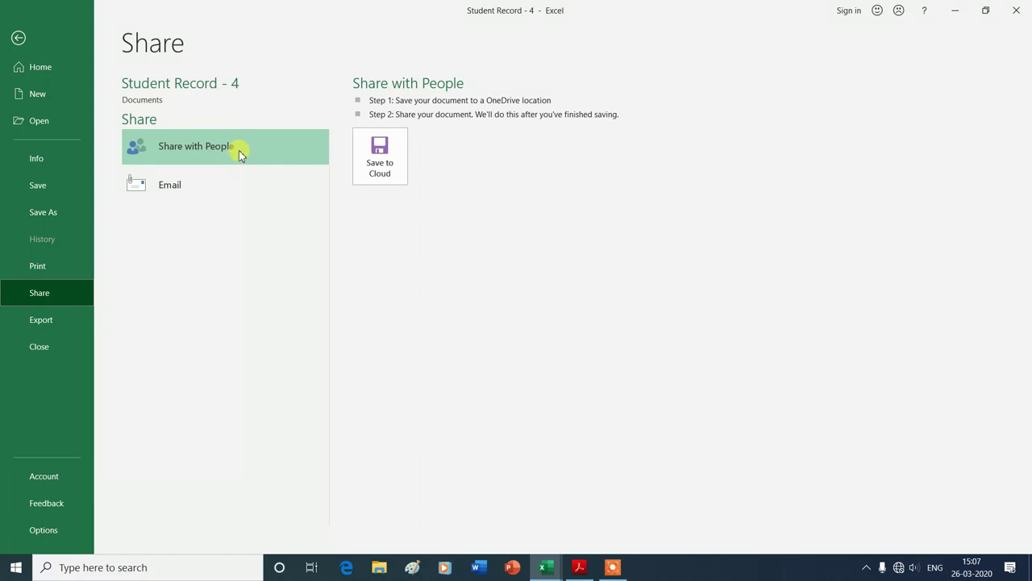
# Step: View the Email sharing options, then show the Export page with Create PDF/XPS Document
pyautogui.click(186, 185)
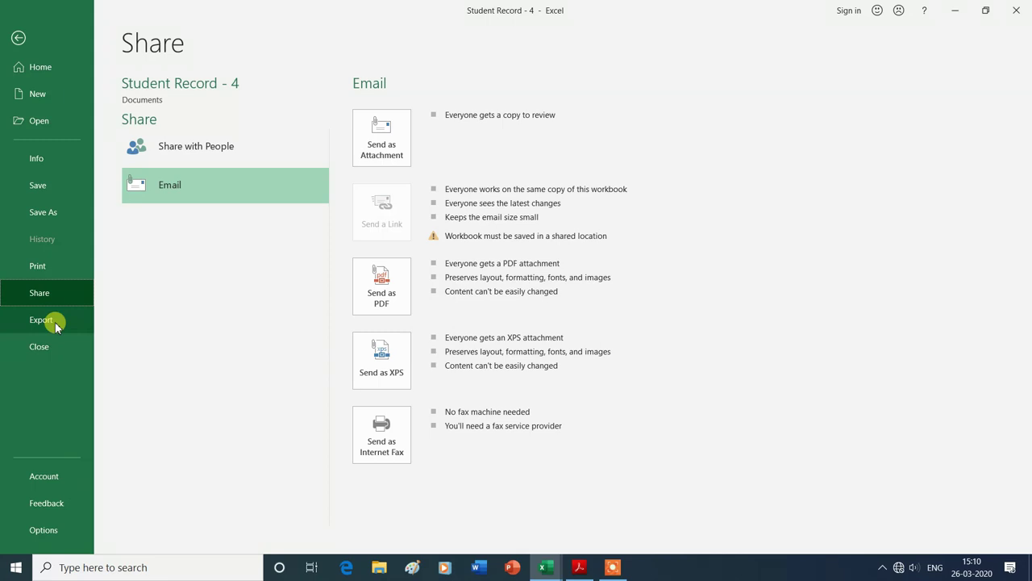
pyautogui.click(42, 320)
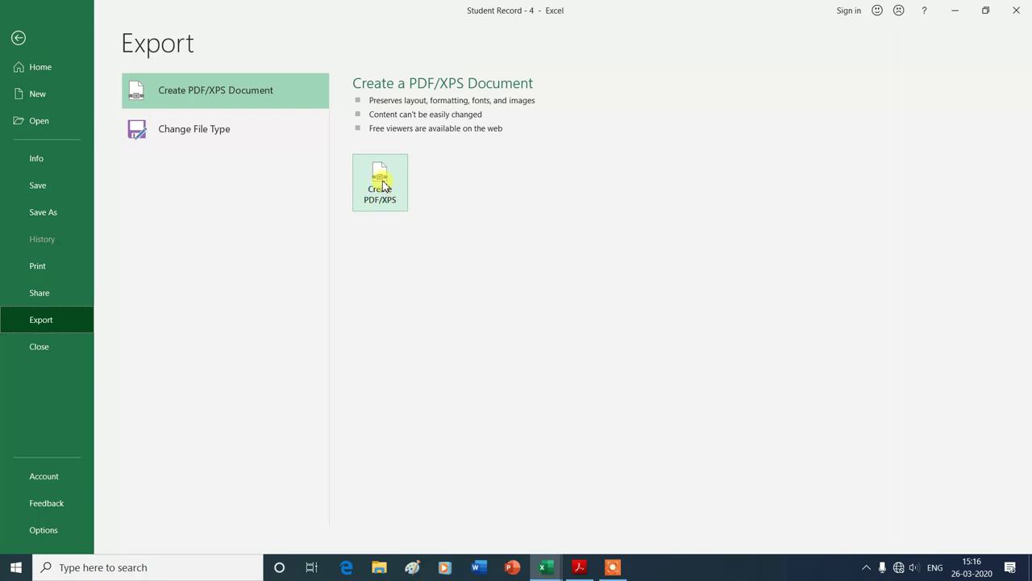
# Step: Publish the workbook as PDF 'Student Record - 44' and open it in Acrobat Reader
pyautogui.click(382, 184)
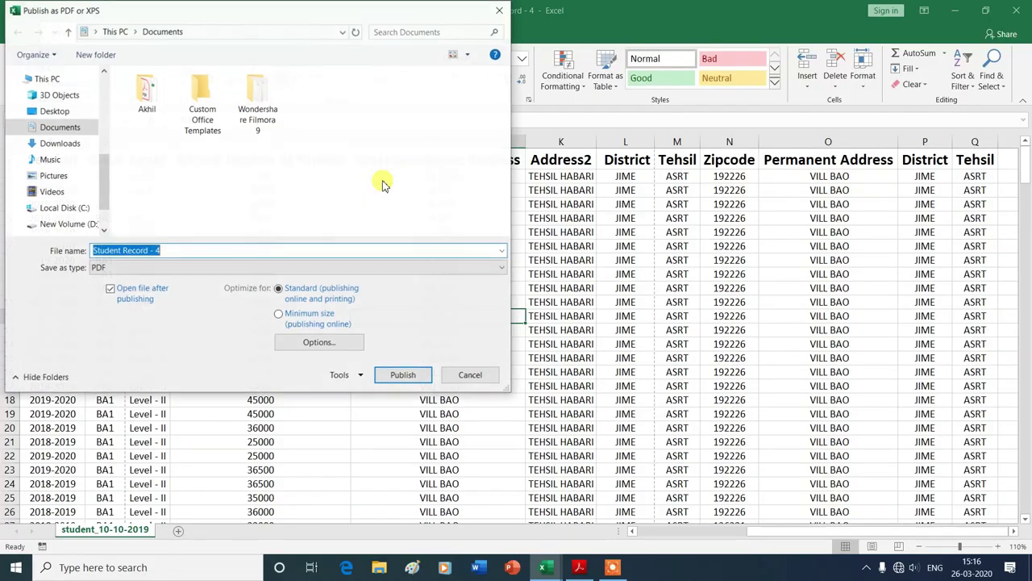
pyautogui.click(169, 250)
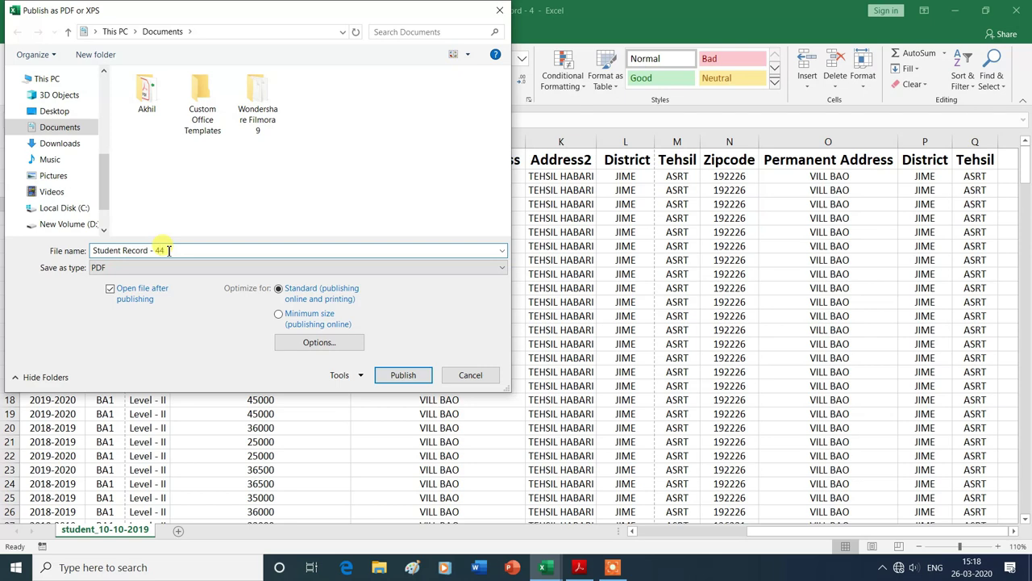
pyautogui.click(117, 267)
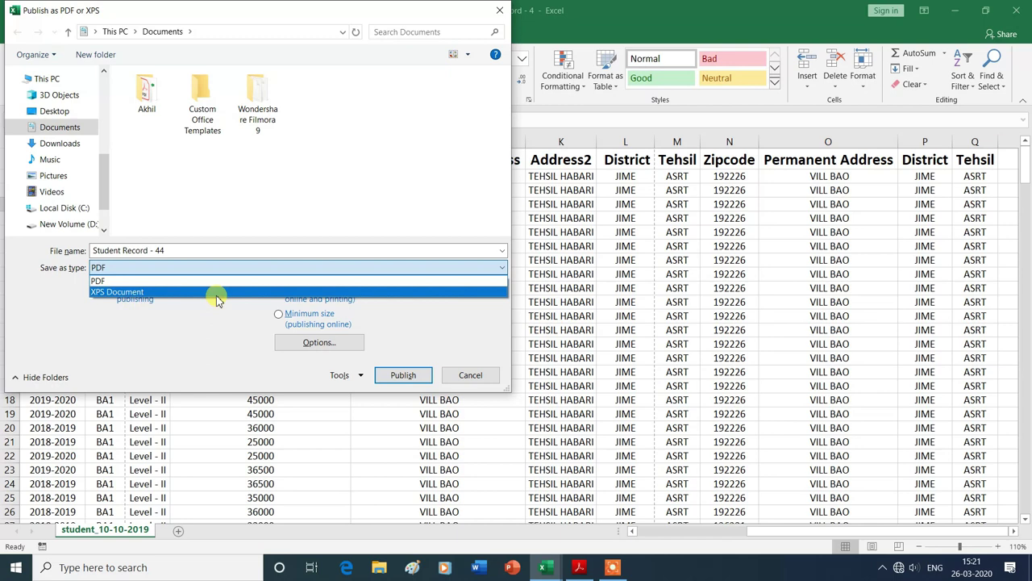
pyautogui.click(119, 281)
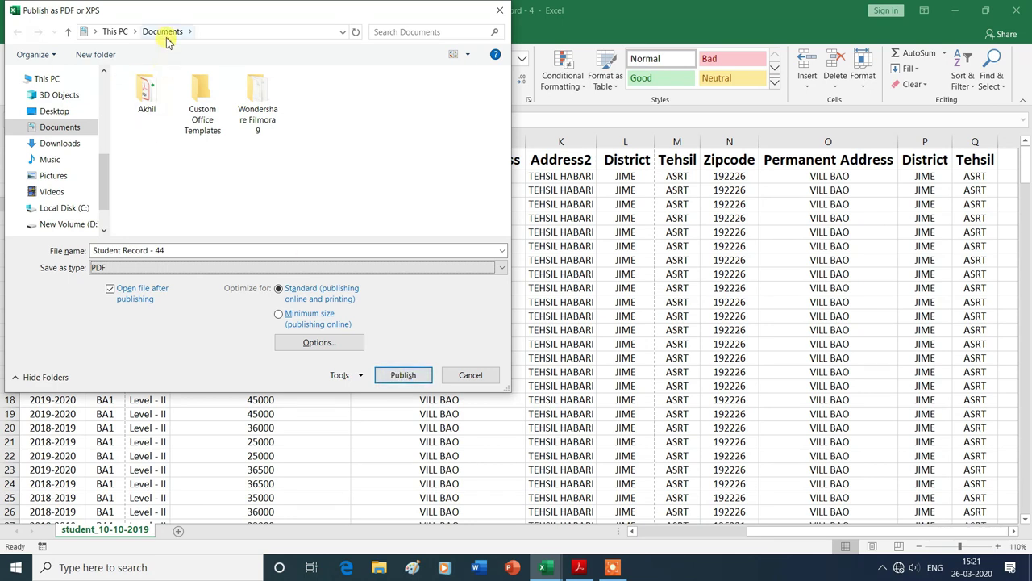
pyautogui.click(143, 251)
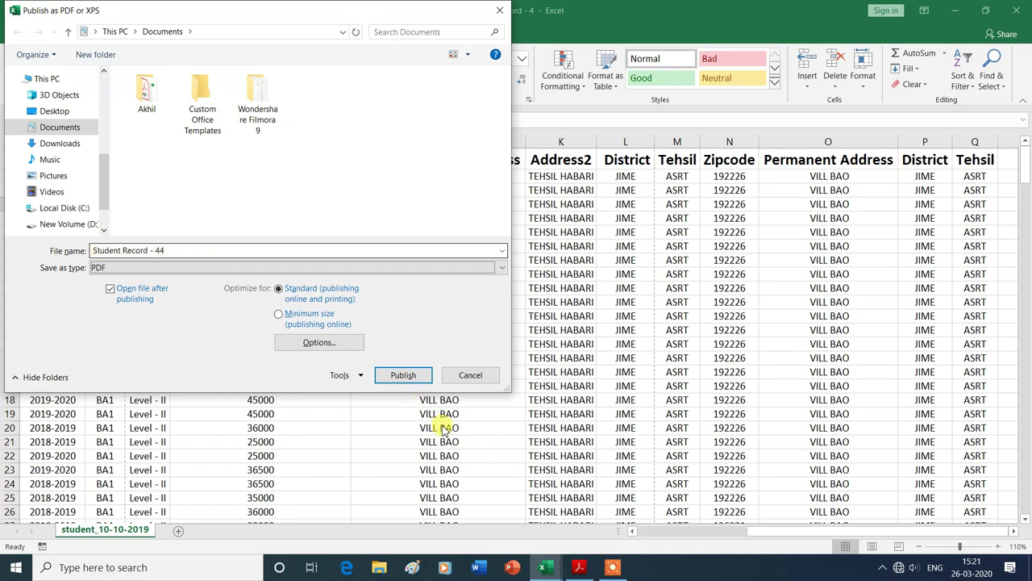
pyautogui.click(403, 376)
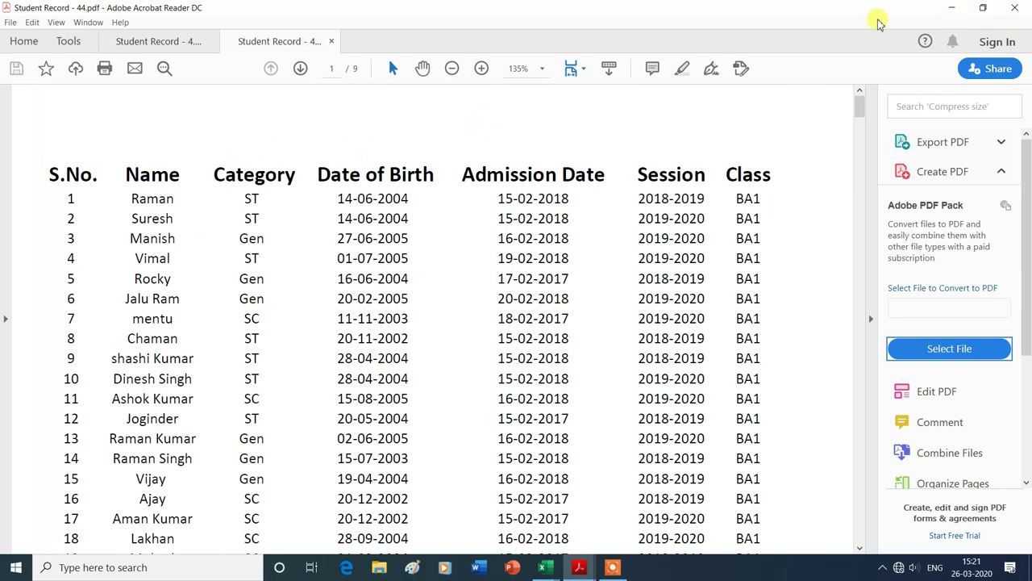
# Step: Minimize the PDF reader, Student Record - 4 and Book1 windows to reach the desktop
pyautogui.click(957, 14)
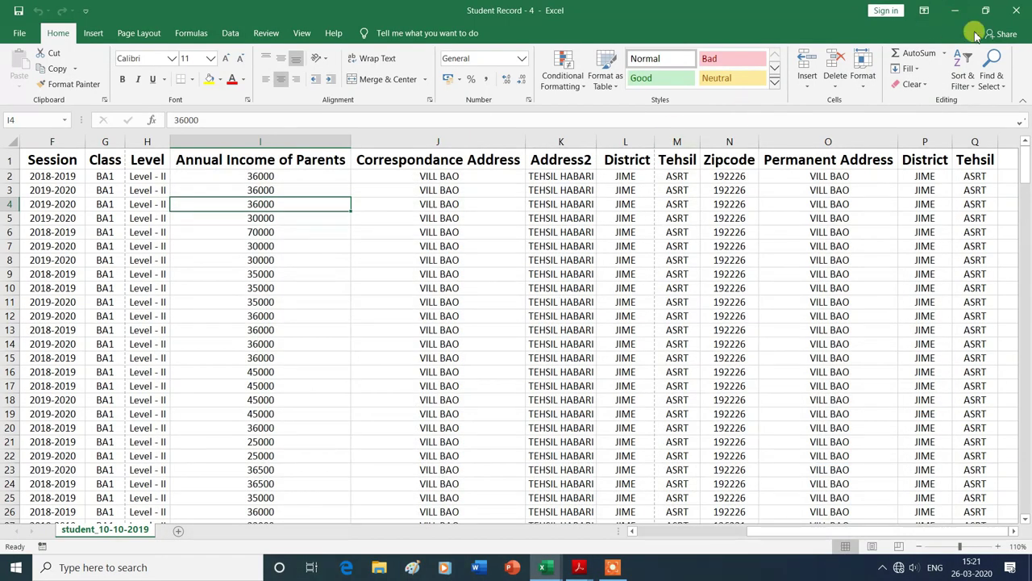
pyautogui.click(957, 10)
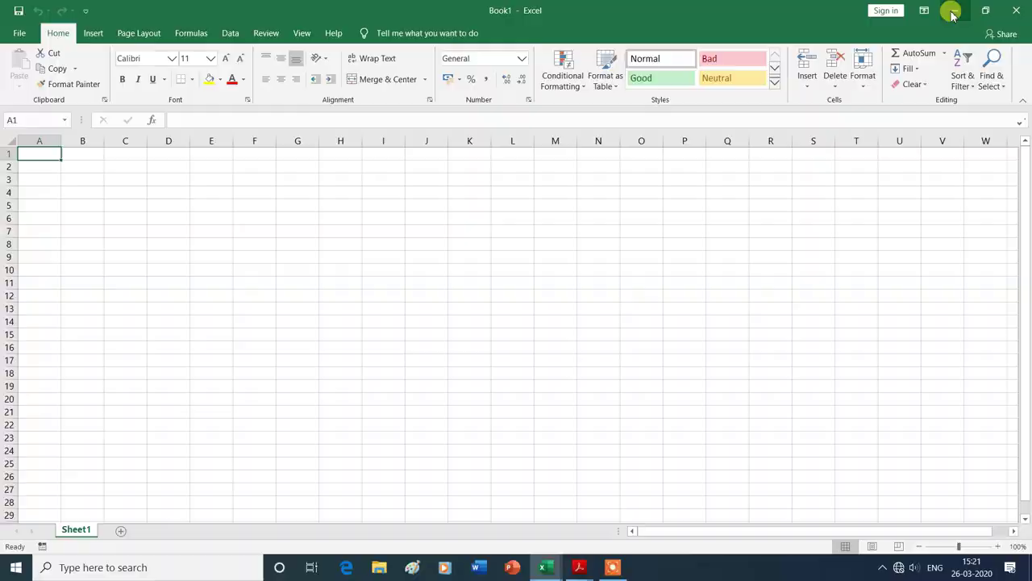
pyautogui.click(956, 10)
# Step: Confirm the Student Record - 44 PDF is in Documents, then return to Student Record - 4
pyautogui.doubleClick(25, 159)
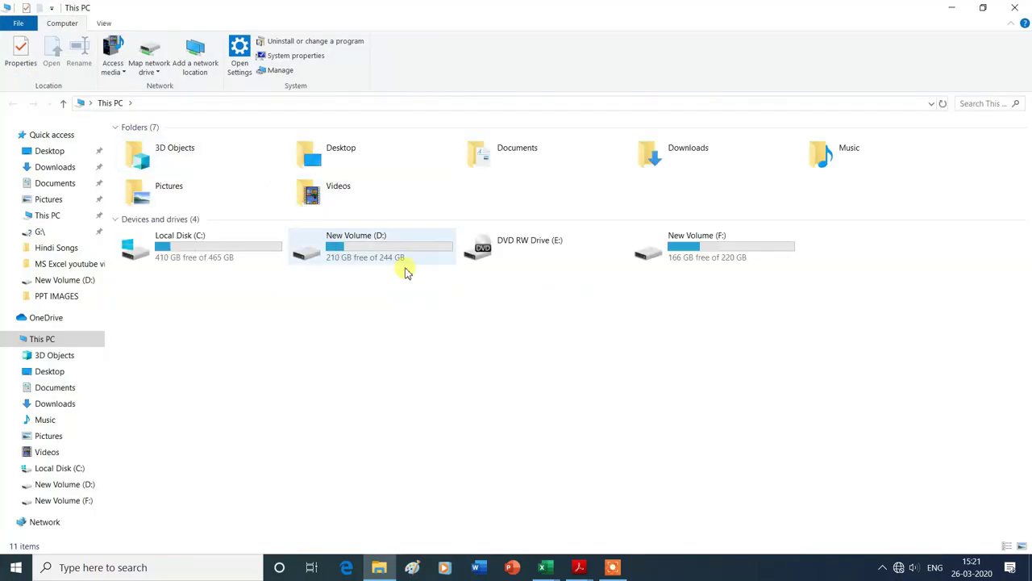
pyautogui.doubleClick(504, 157)
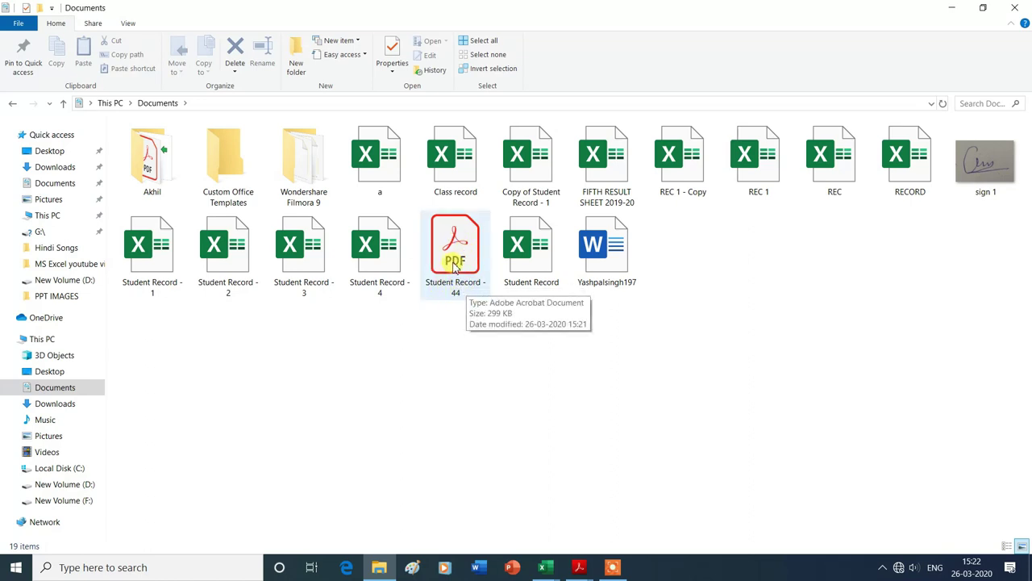
pyautogui.moveTo(544, 571)
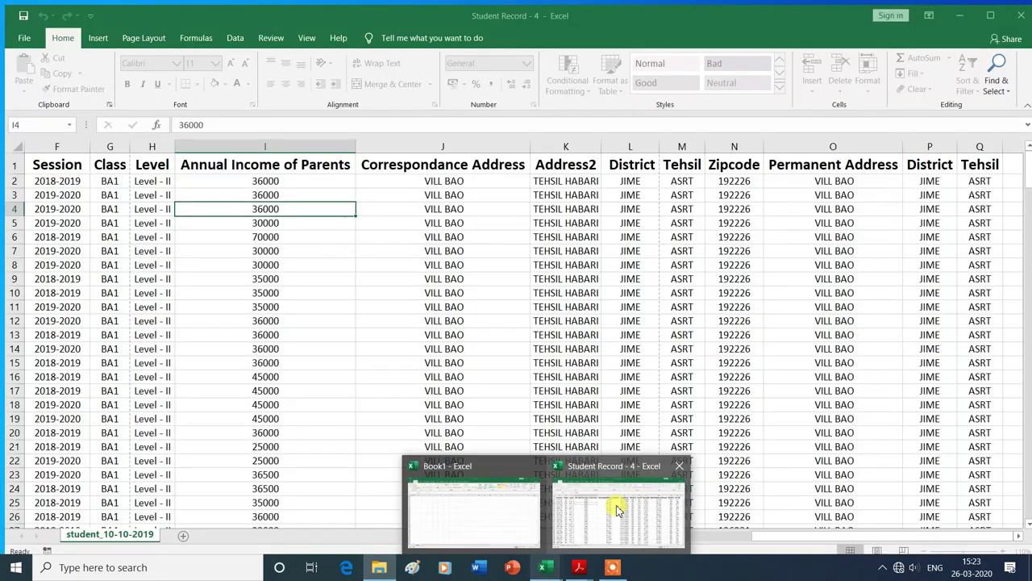
pyautogui.click(618, 504)
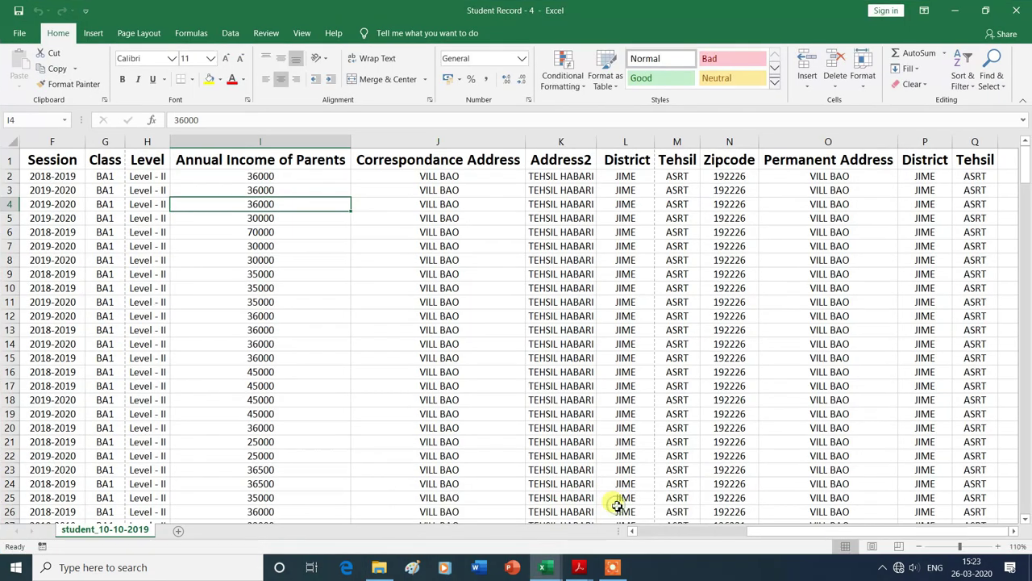
# Step: Review the Export and Change File Type options for Student Record - 4 in Backstage
pyautogui.click(19, 33)
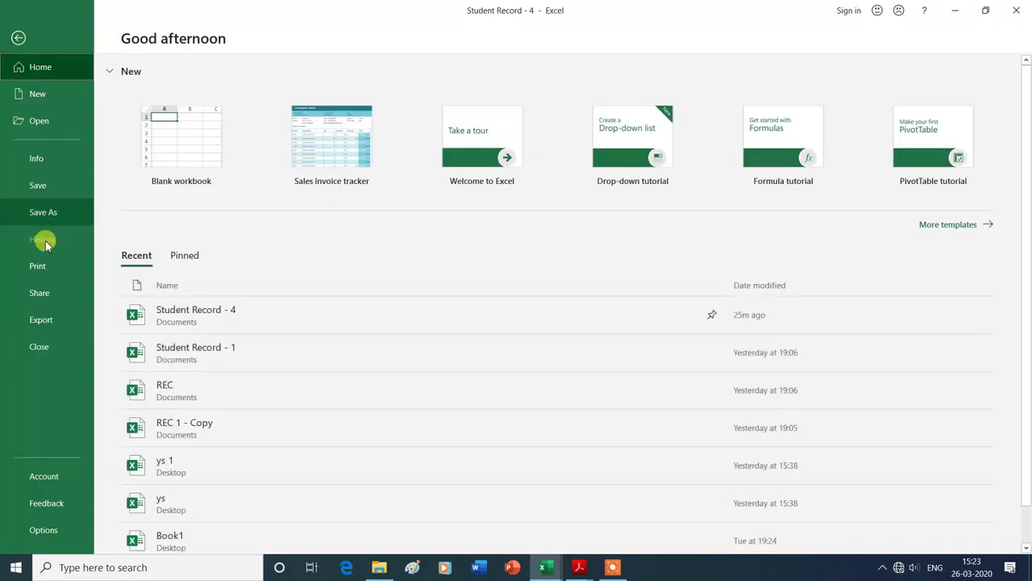
pyautogui.click(47, 320)
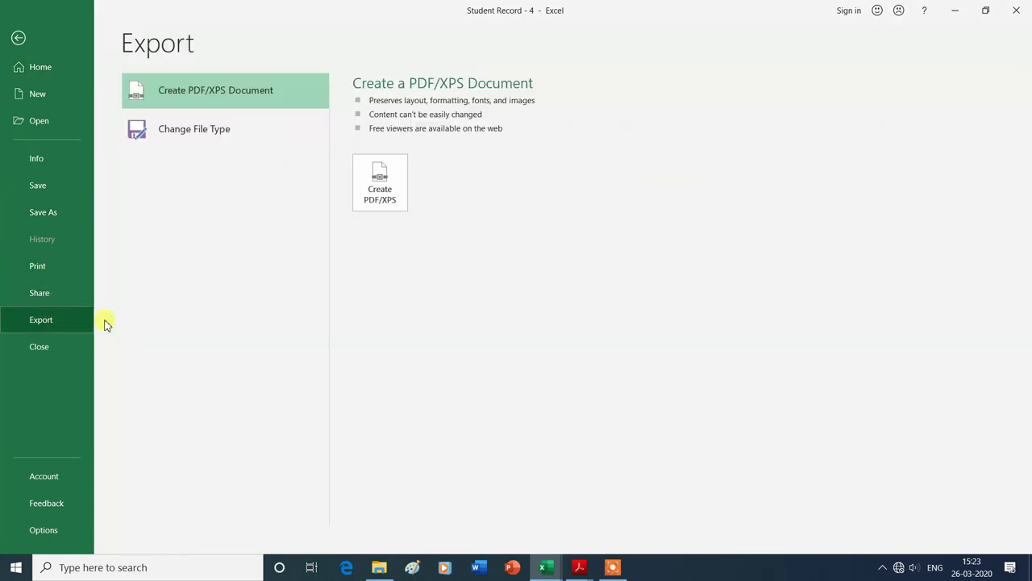
pyautogui.click(181, 137)
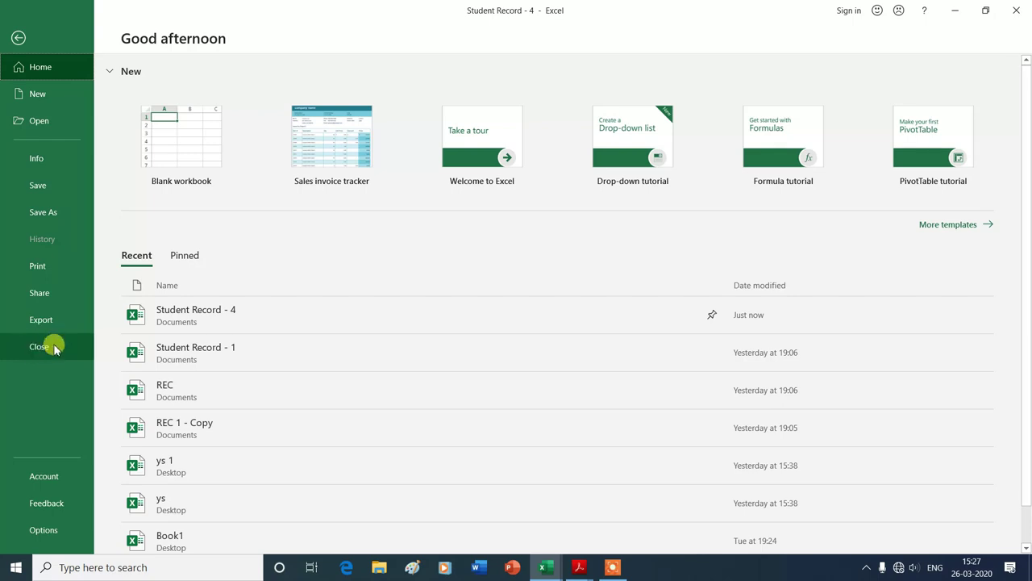
# Step: Check the Colorful Office Theme on the Account page, then bring up Excel Options
pyautogui.click(44, 477)
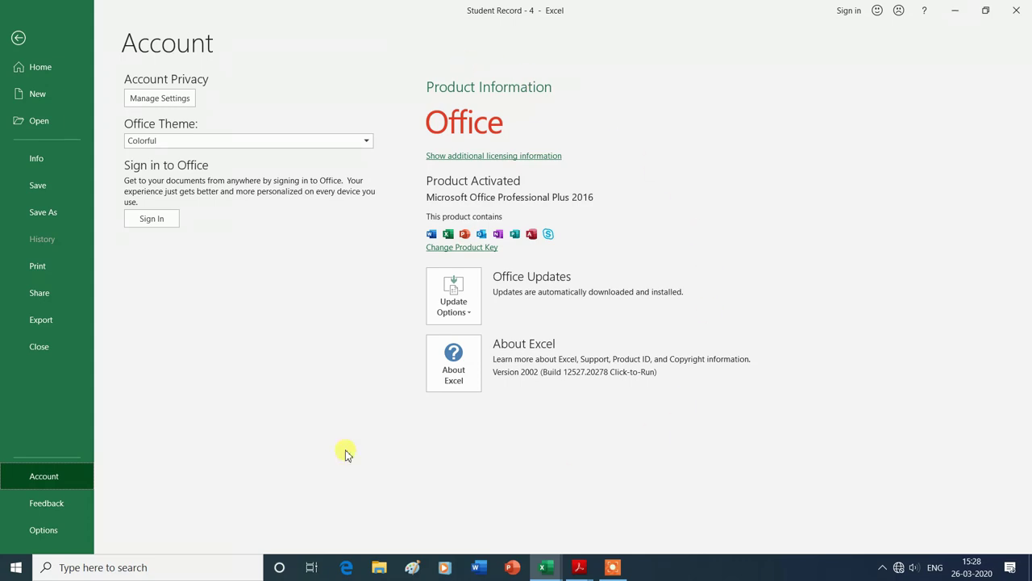
pyautogui.click(44, 534)
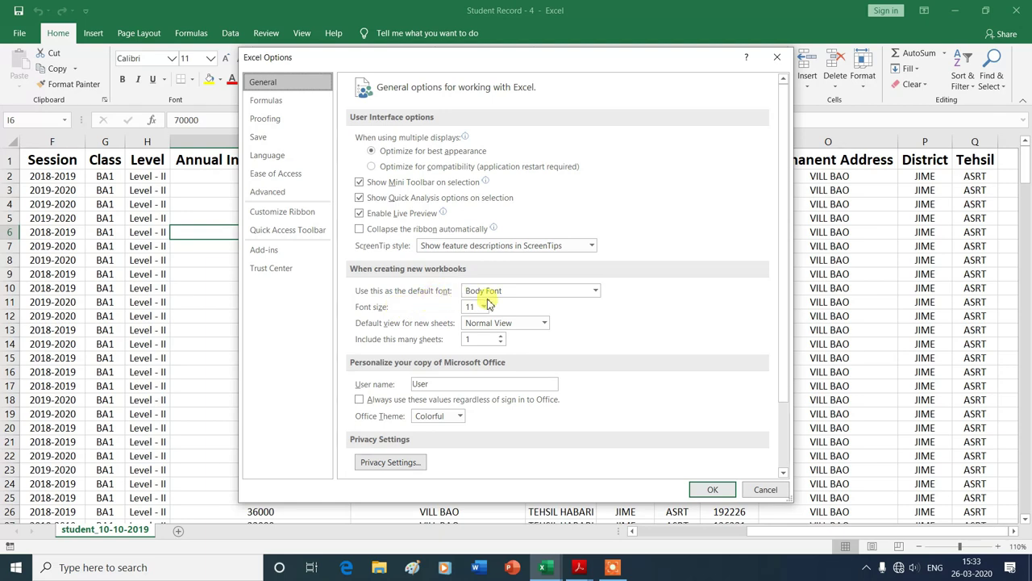
# Step: Keep Body Font at size 11 as the default font for new workbooks
pyautogui.click(595, 291)
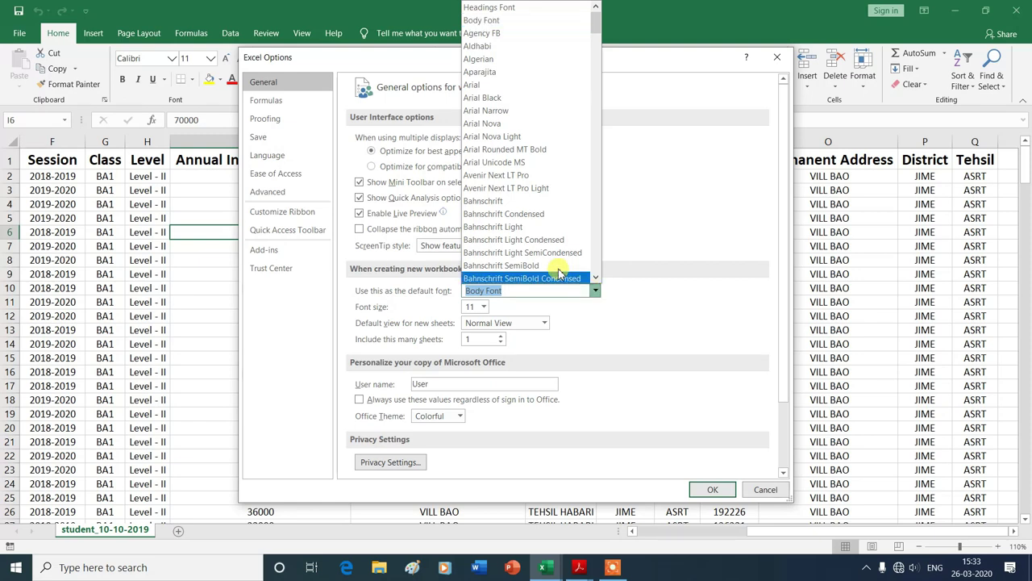
pyautogui.click(650, 299)
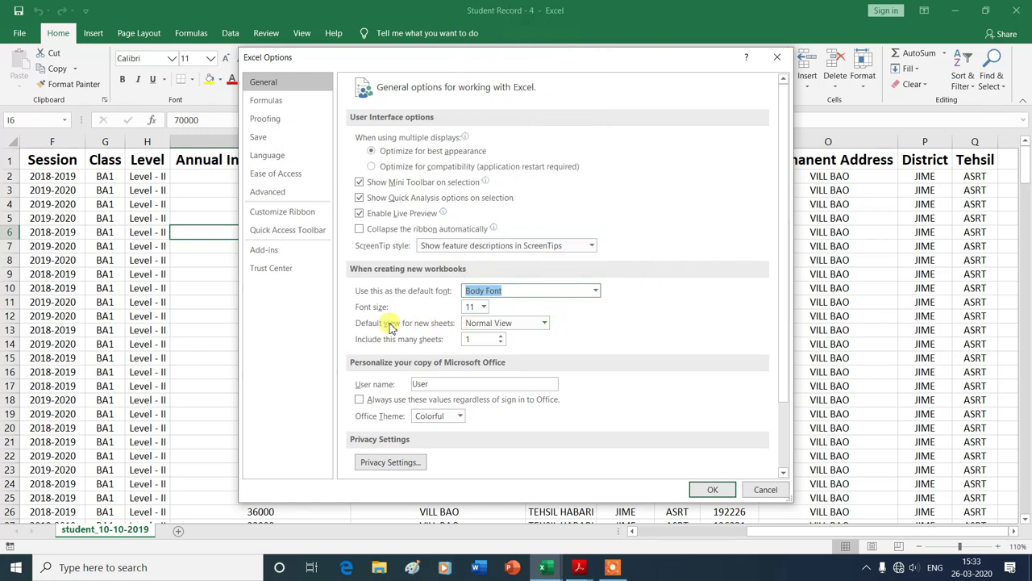
pyautogui.click(484, 307)
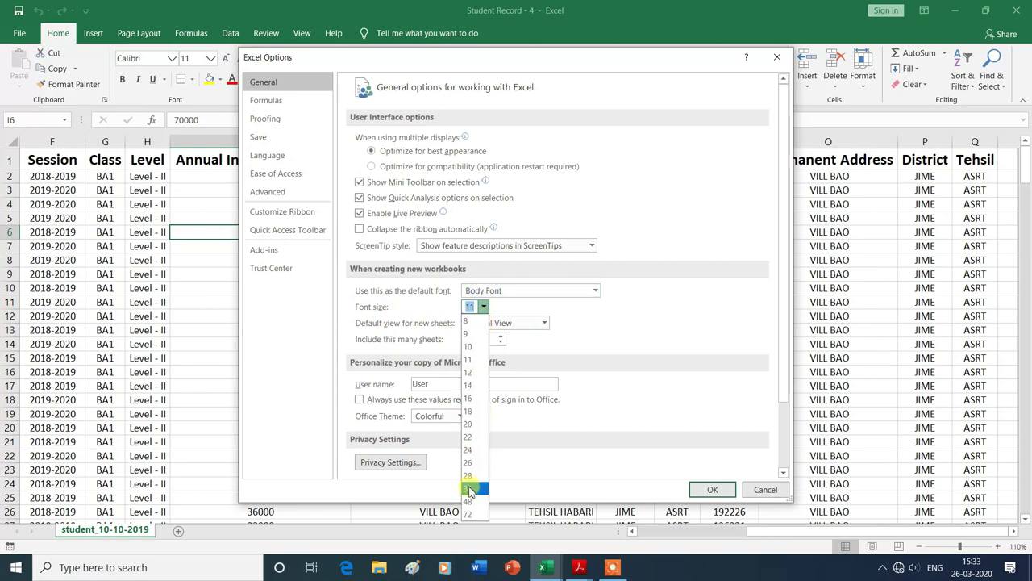
pyautogui.click(634, 342)
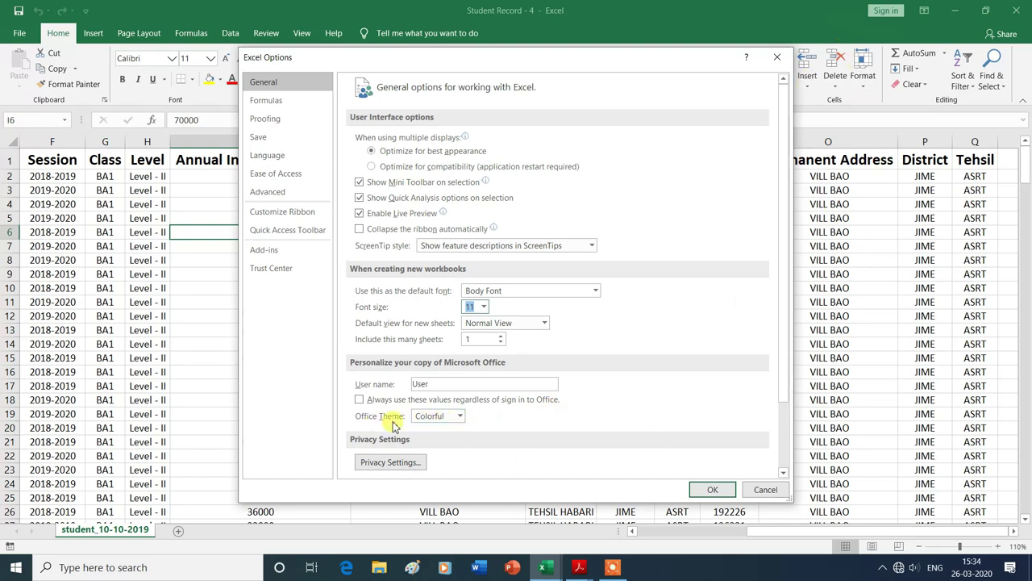
# Step: Set the Office Theme to Dark Gray and apply it
pyautogui.click(462, 416)
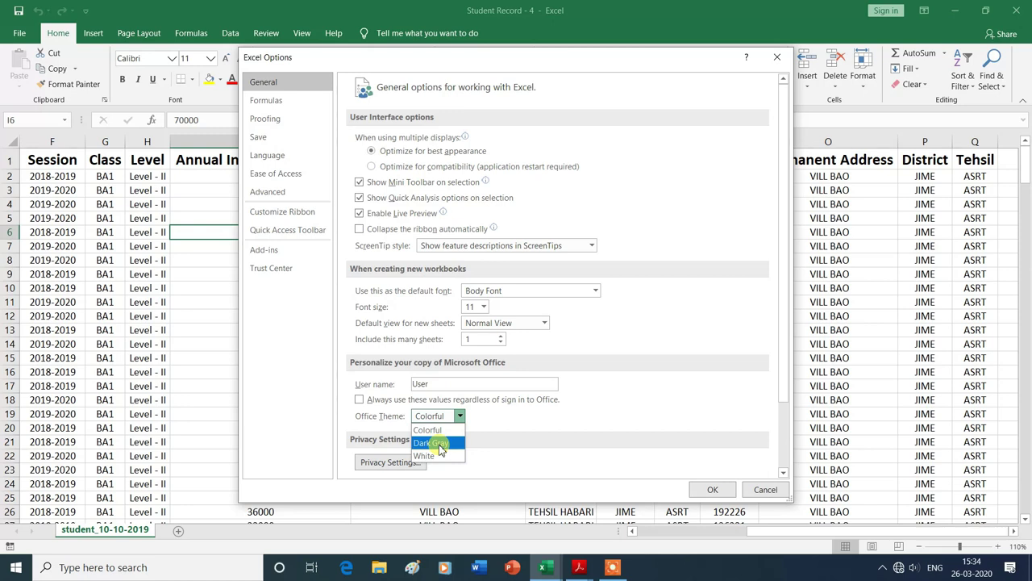
pyautogui.click(440, 443)
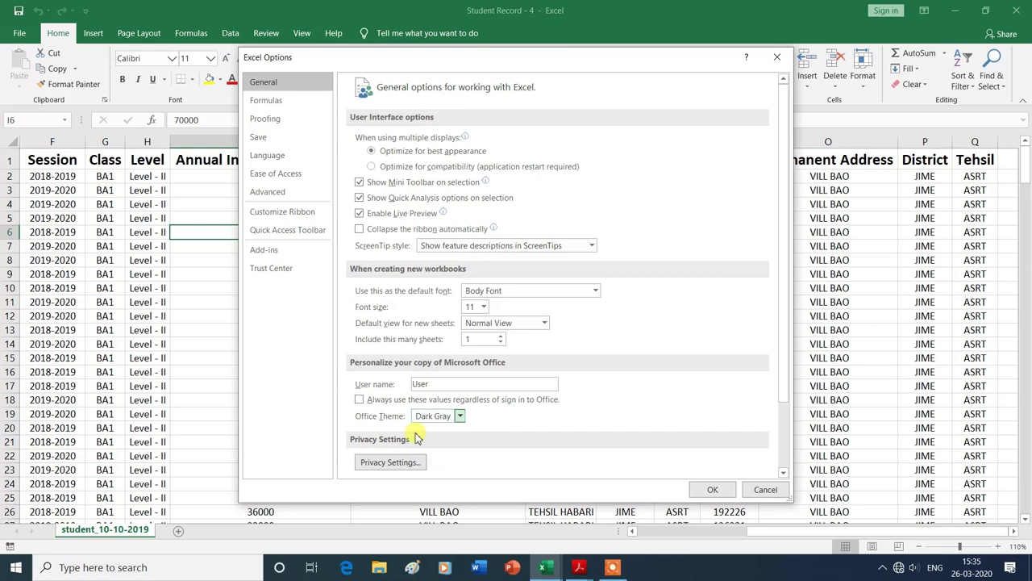
pyautogui.click(717, 493)
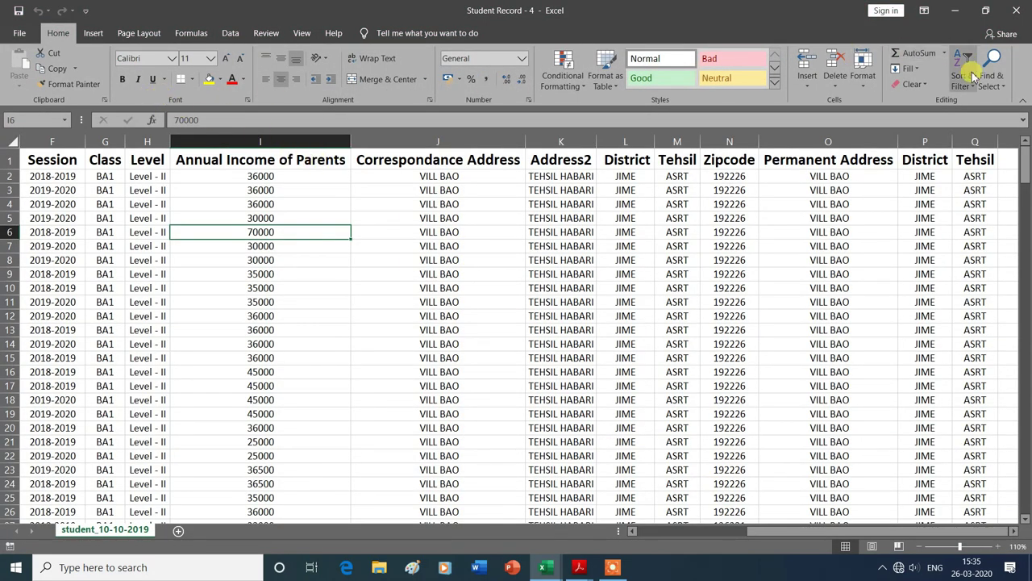
# Step: Change the Office Theme to White in Excel Options and confirm
pyautogui.click(19, 37)
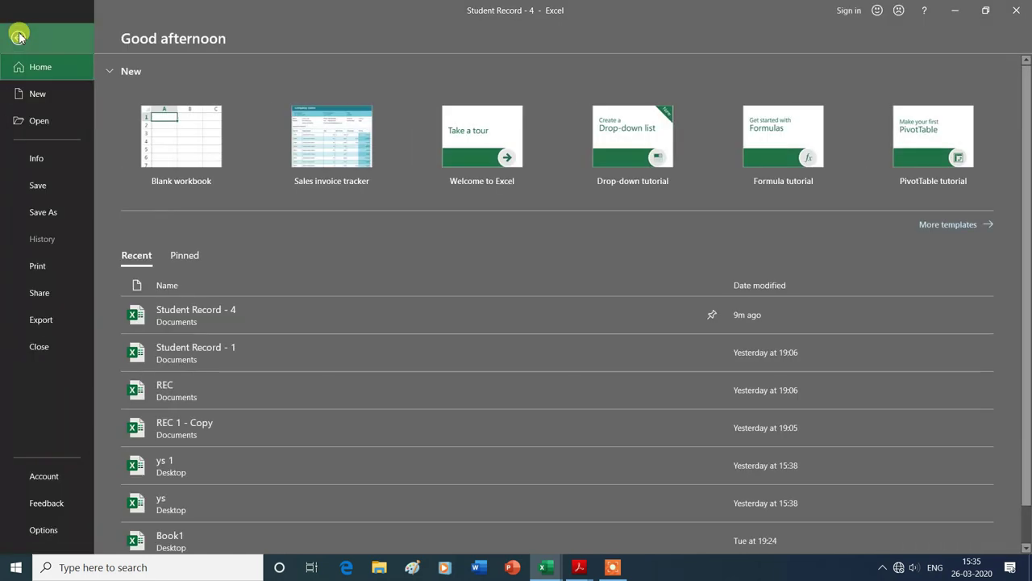
pyautogui.click(27, 529)
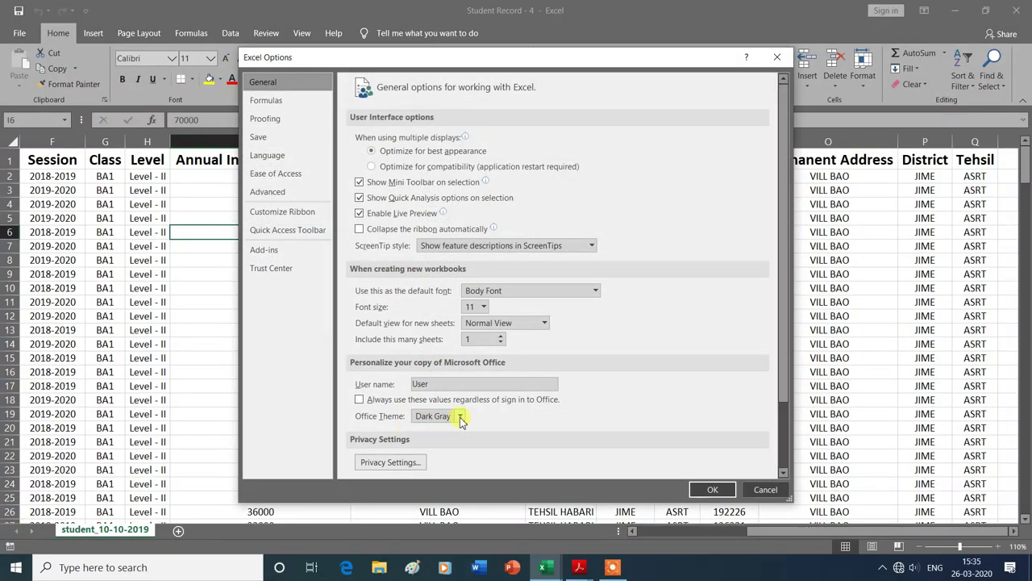
pyautogui.click(460, 417)
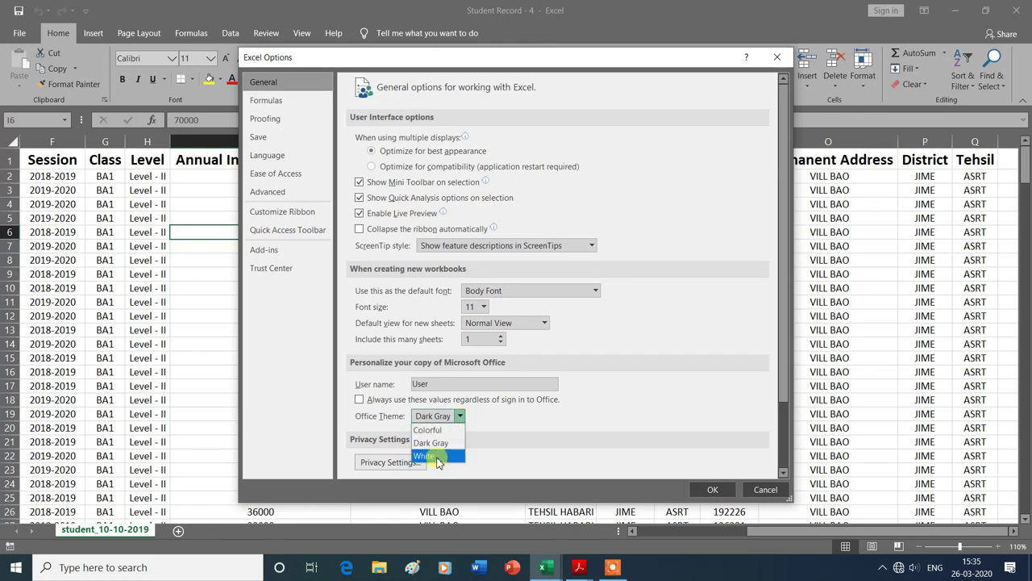
pyautogui.click(437, 457)
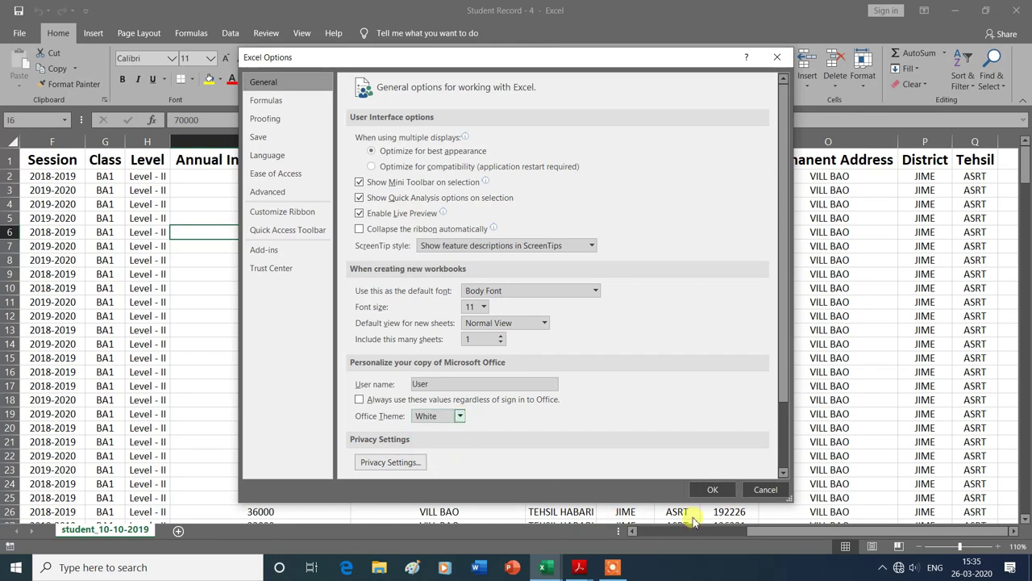
pyautogui.click(716, 489)
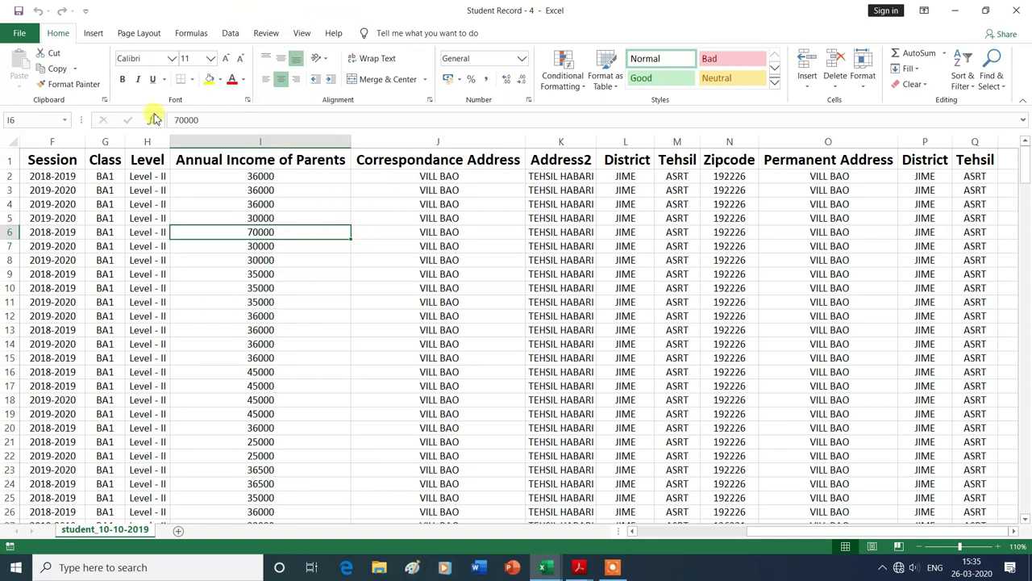
# Step: Restore the Office Theme to Colorful in Excel Options and confirm
pyautogui.click(19, 33)
pyautogui.click(41, 531)
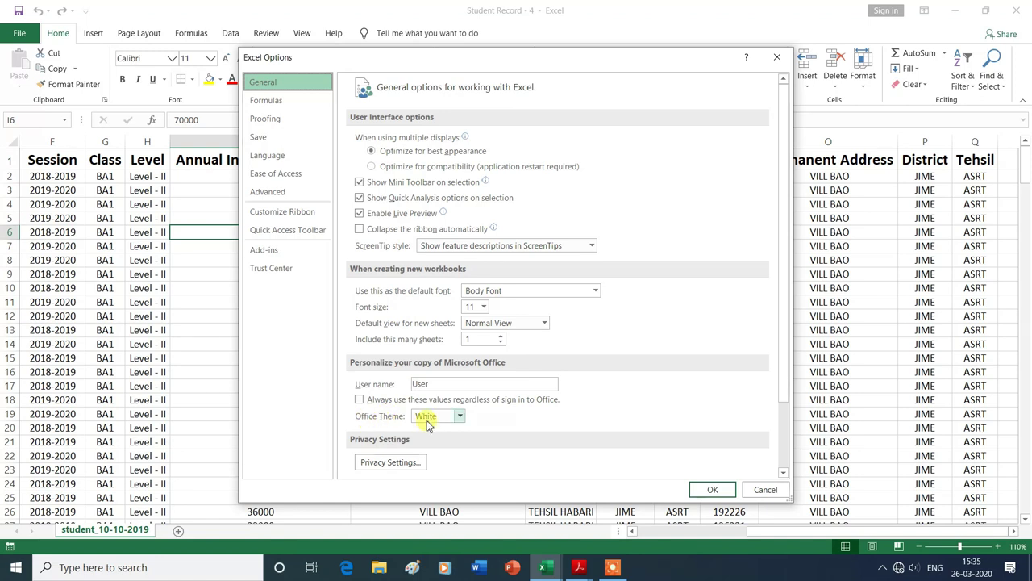
pyautogui.click(461, 420)
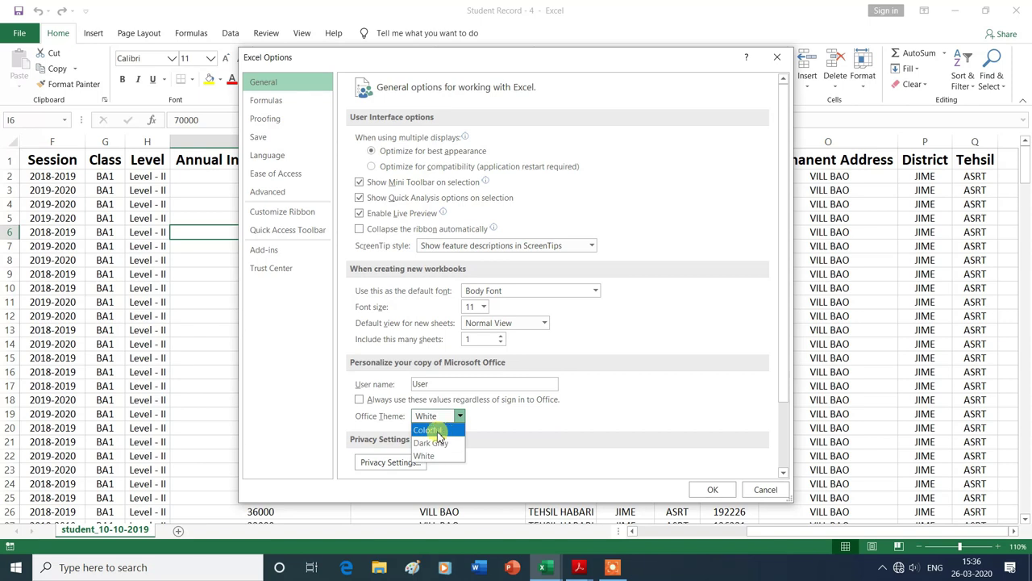
pyautogui.click(438, 432)
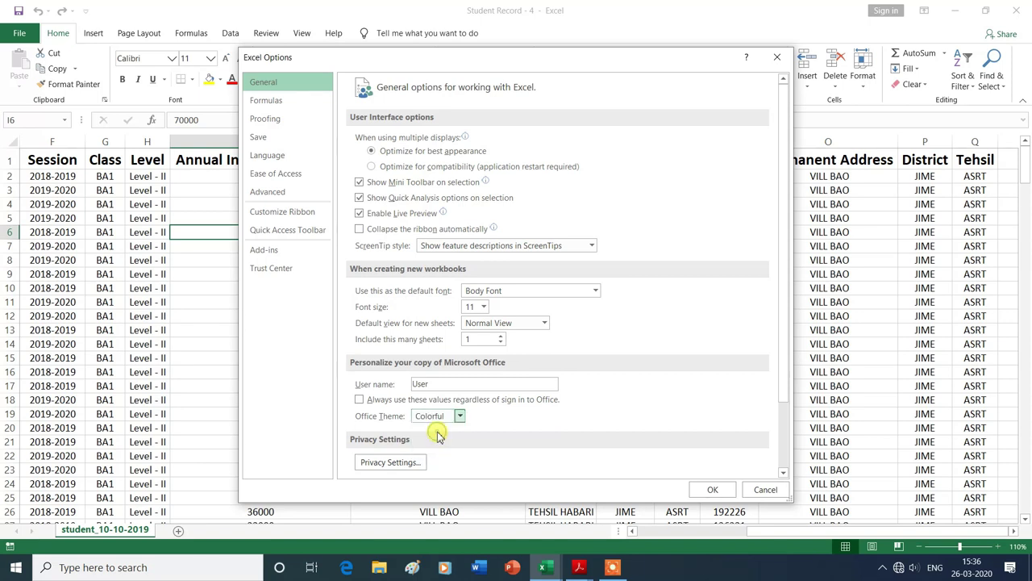
pyautogui.click(712, 490)
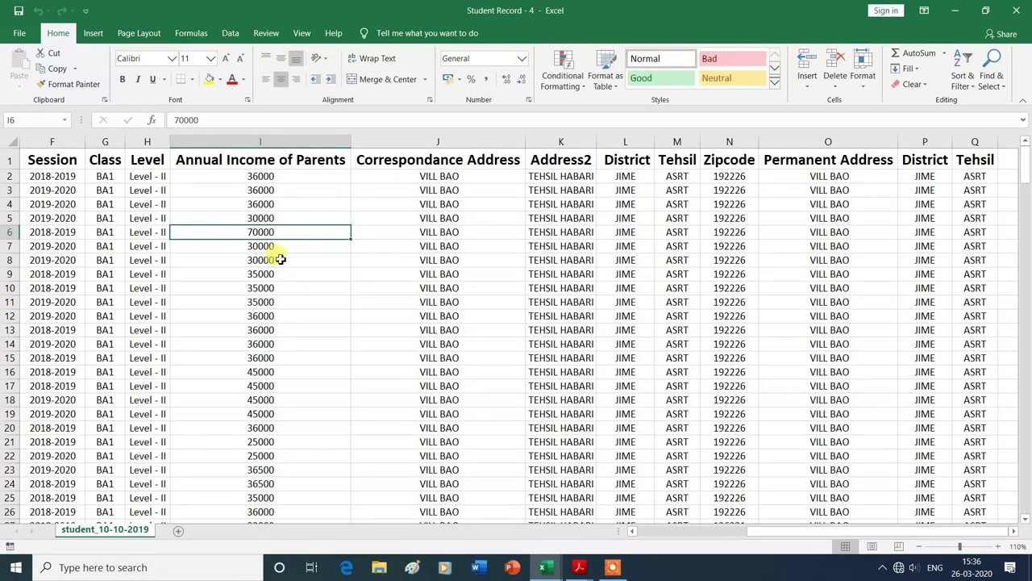